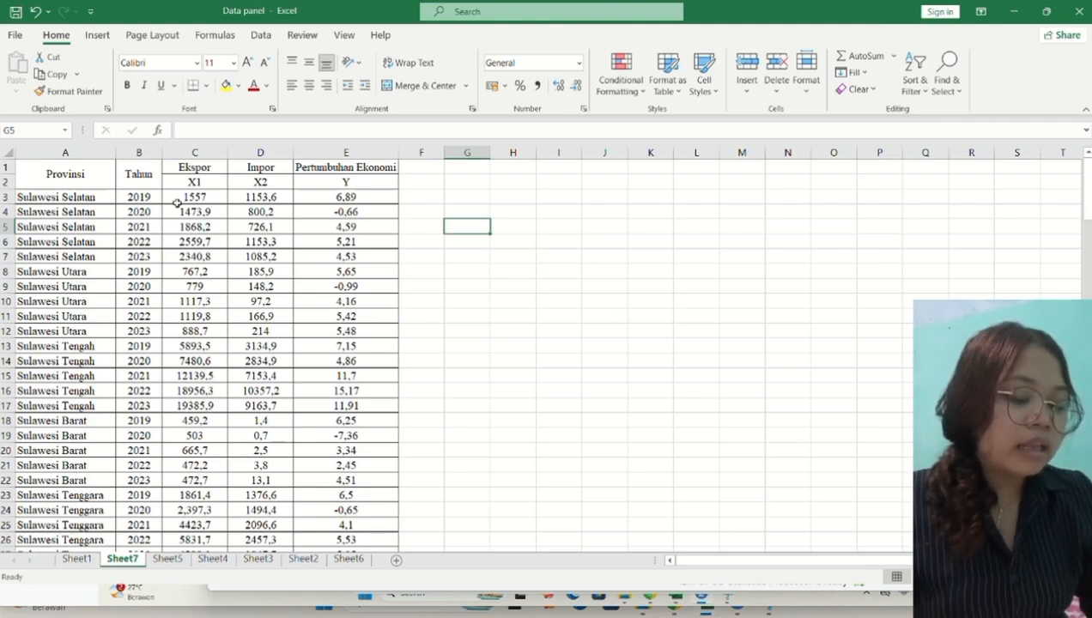
# Copy the Ekspor, Impor and Pertumbuhan Ekonomi values in C3:E47 of Sheet7 and switch to the SPSS Data Editor
pyautogui.moveTo(176, 203); pyautogui.dragTo(365, 476)
pyautogui.hotkey('ctrl', 'c')
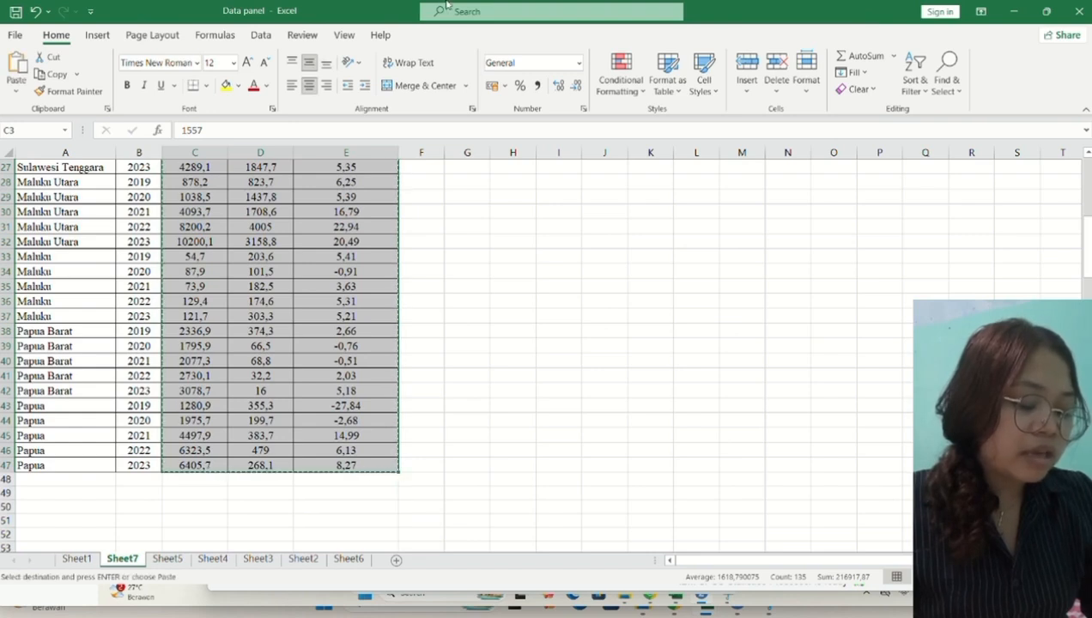
pyautogui.hotkey('alt', 'Tab')
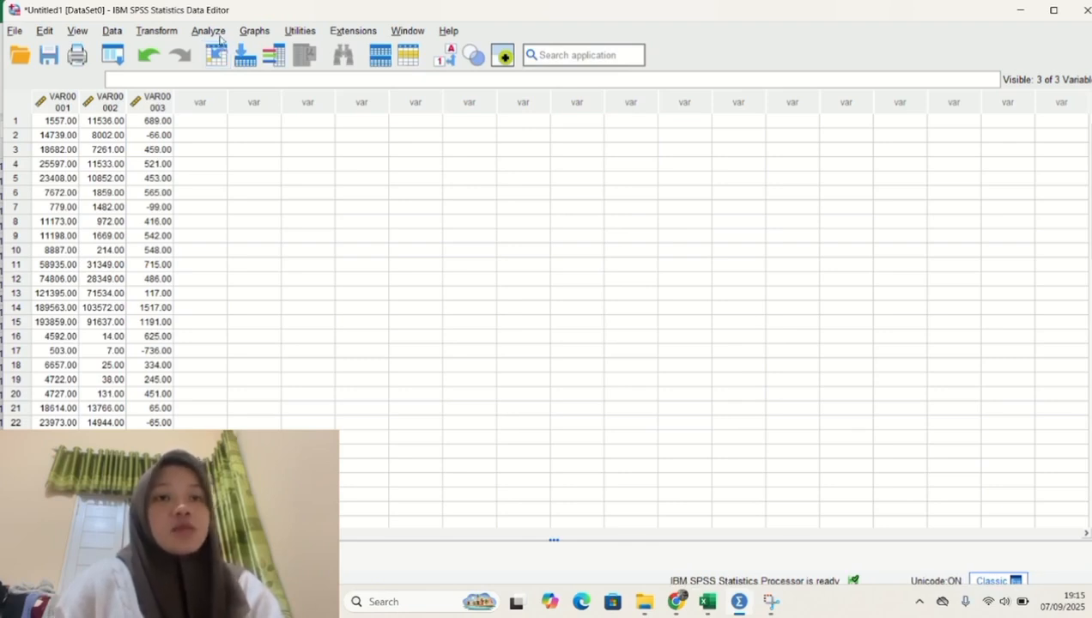
# Run a two-tailed Pearson bivariate correlation on VAR00001, VAR00002 and VAR00003
pyautogui.click(216, 31)
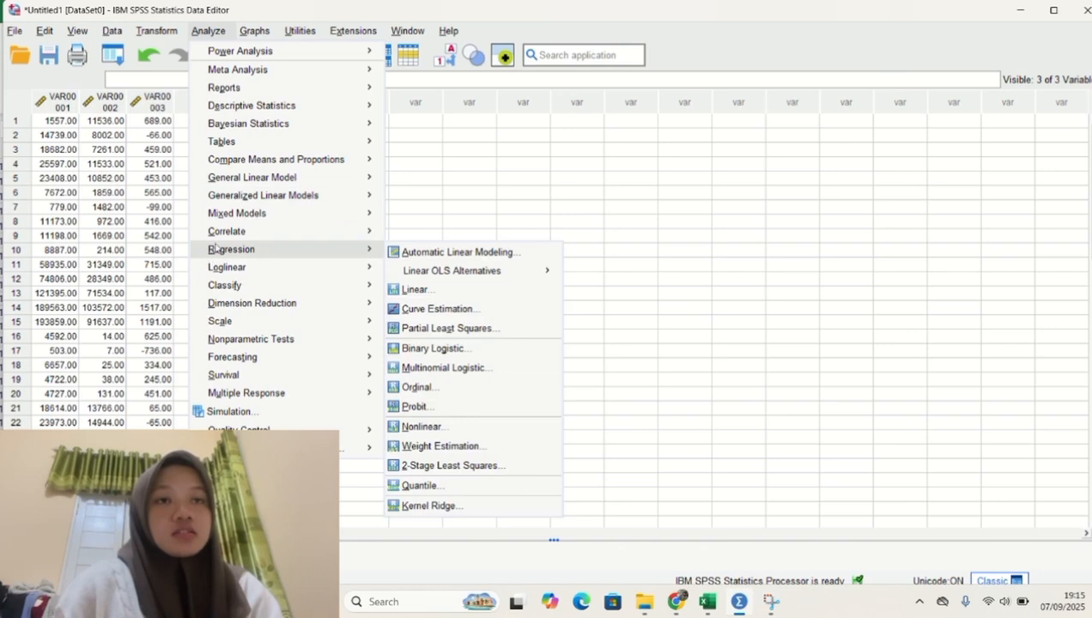
pyautogui.moveTo(226, 238)
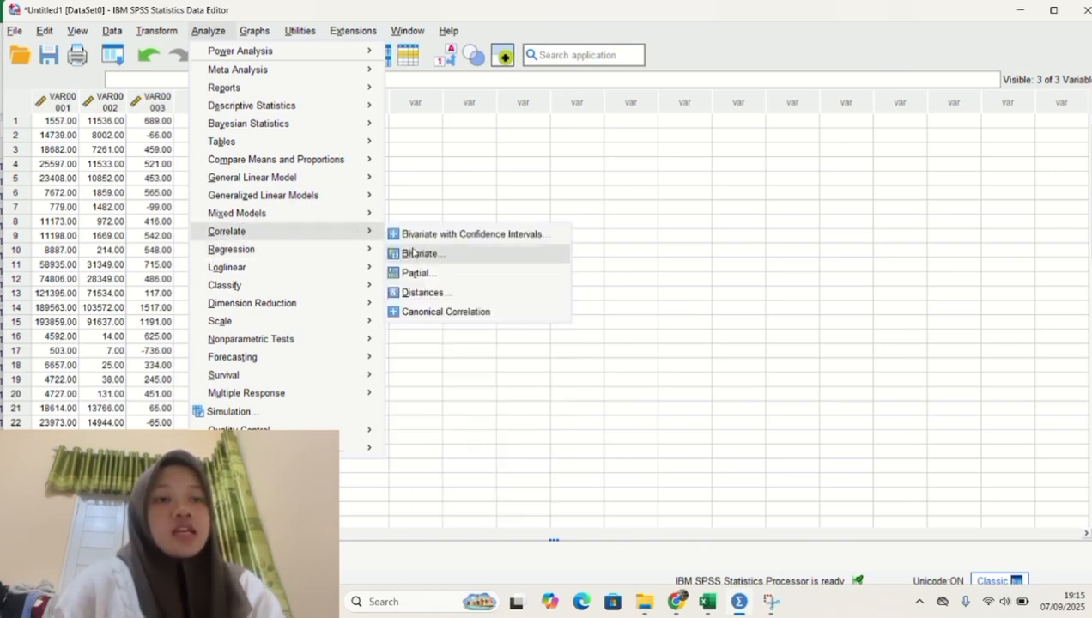
pyautogui.click(413, 253)
pyautogui.click(496, 240)
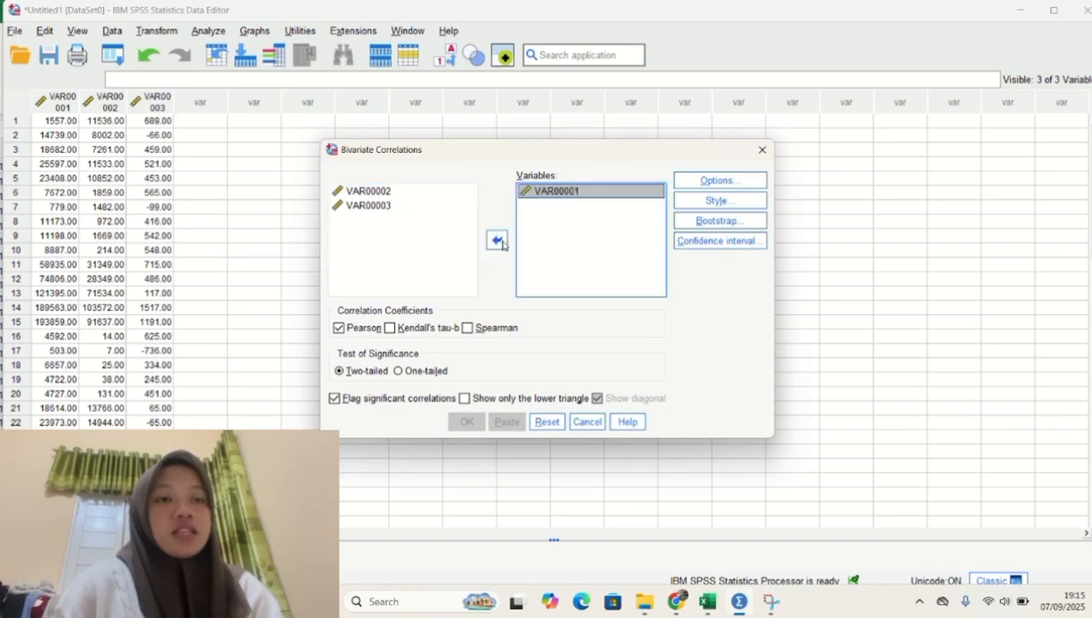
pyautogui.click(456, 191)
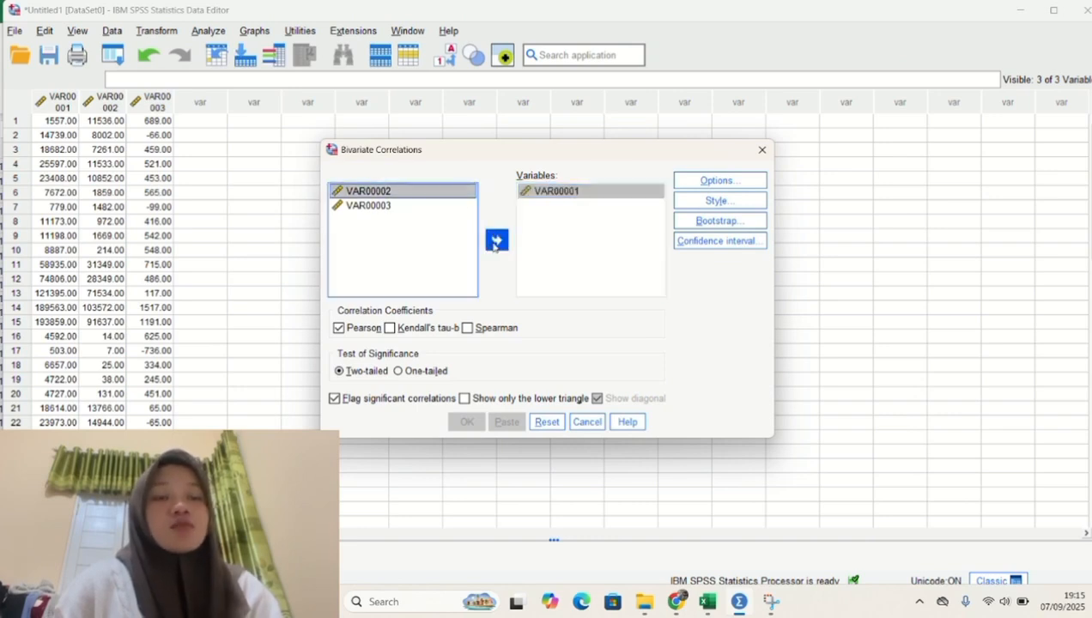
pyautogui.click(496, 239)
pyautogui.click(462, 194)
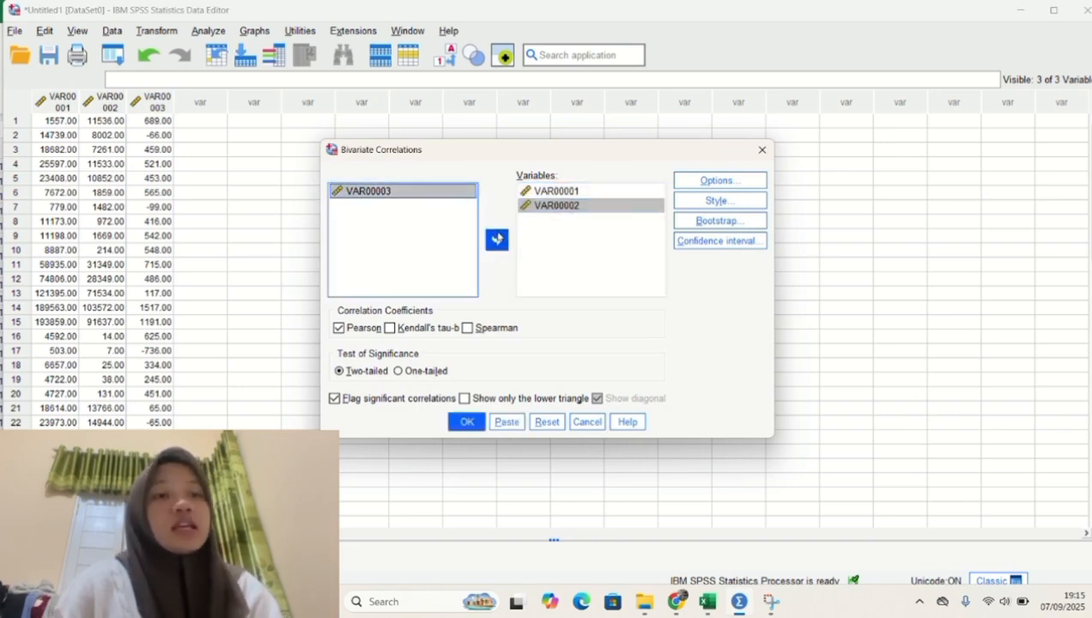
pyautogui.click(498, 242)
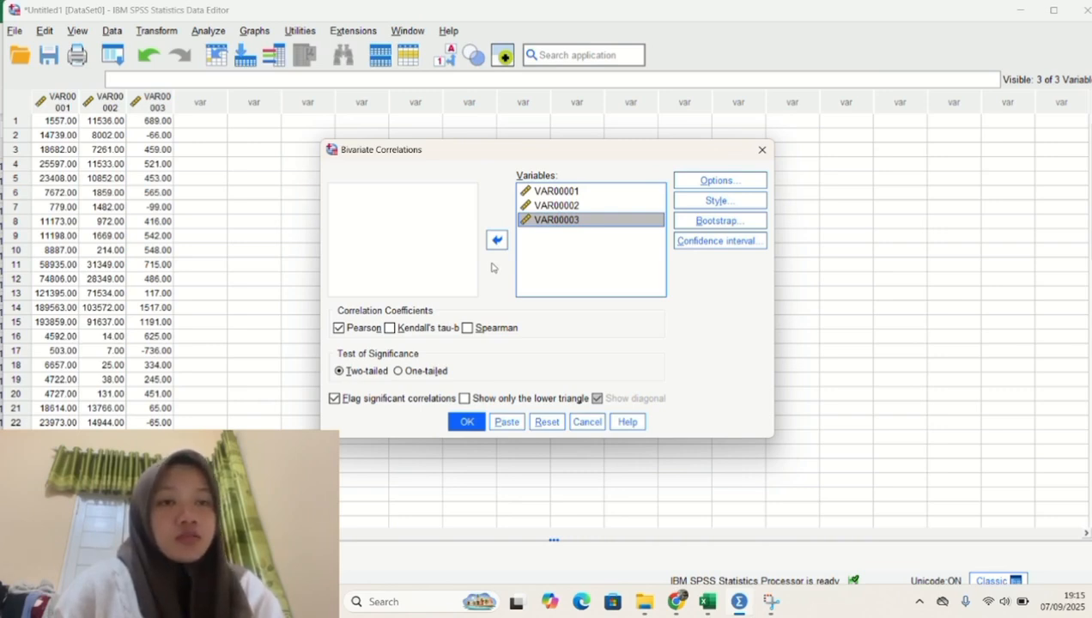
pyautogui.click(467, 425)
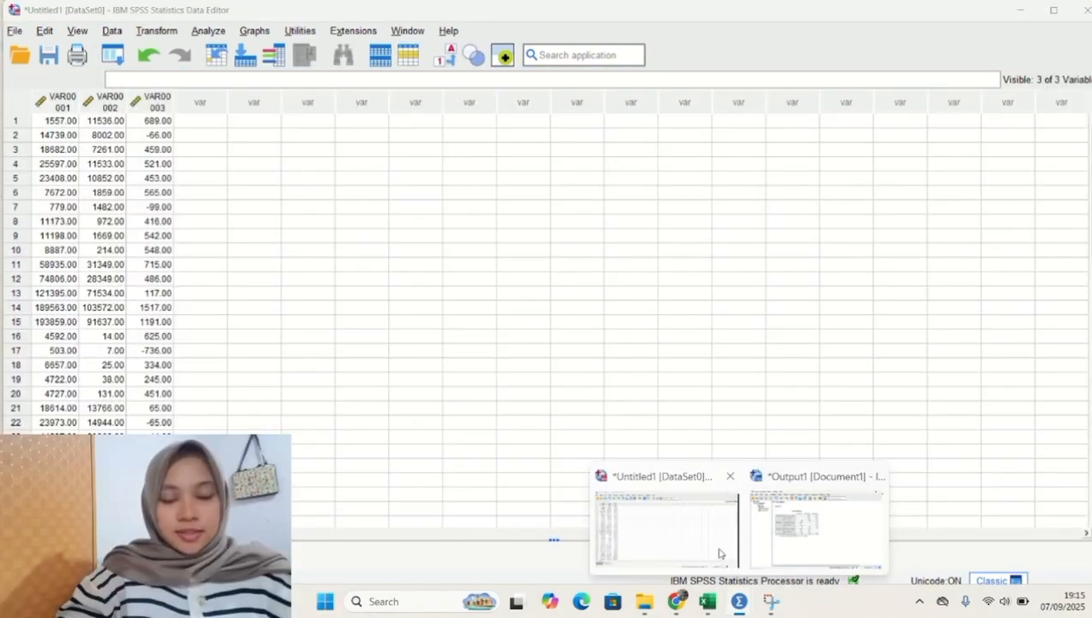
# Bring up the output viewer to examine the Correlations table
pyautogui.click(723, 551)
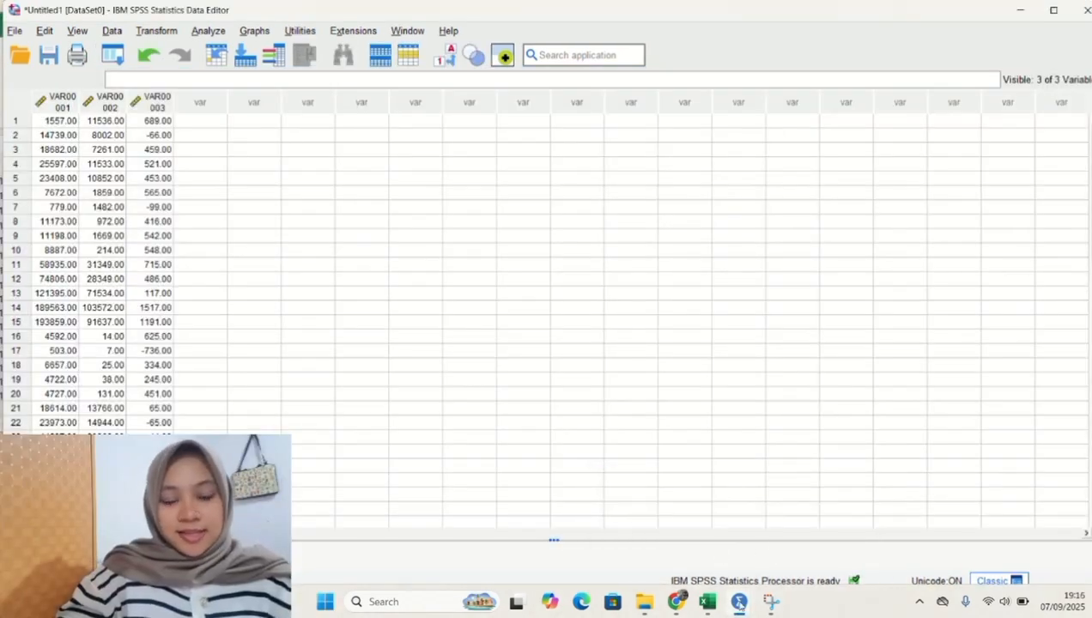
pyautogui.moveTo(745, 602)
pyautogui.click(785, 524)
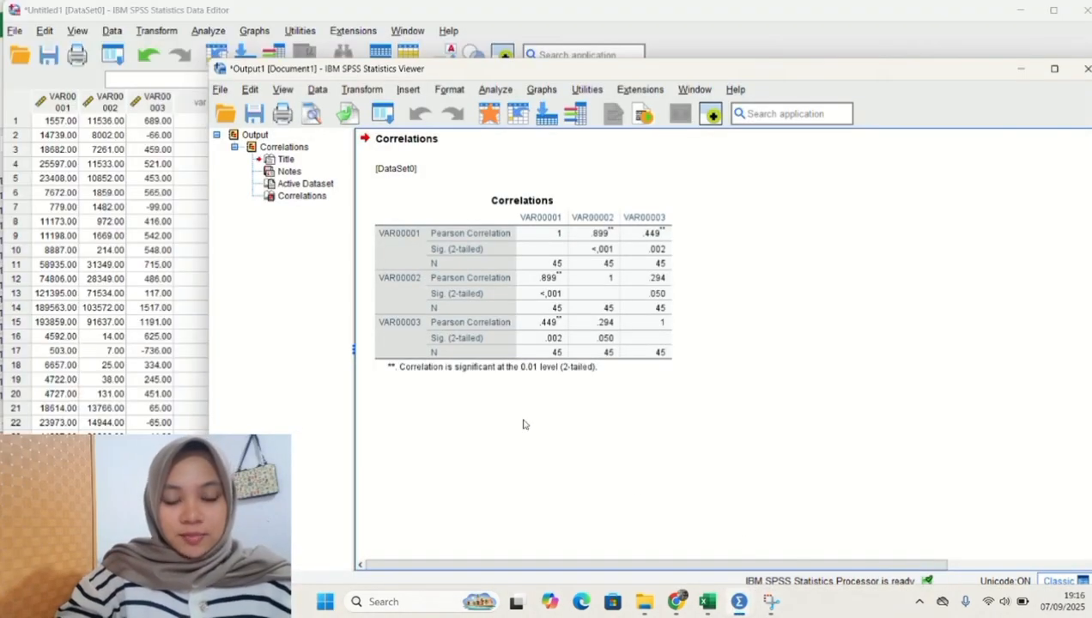
# Run a reliability analysis with the Alpha model using VAR00001, VAR00002 and VAR00003 as items
pyautogui.click(212, 31)
pyautogui.moveTo(232, 255)
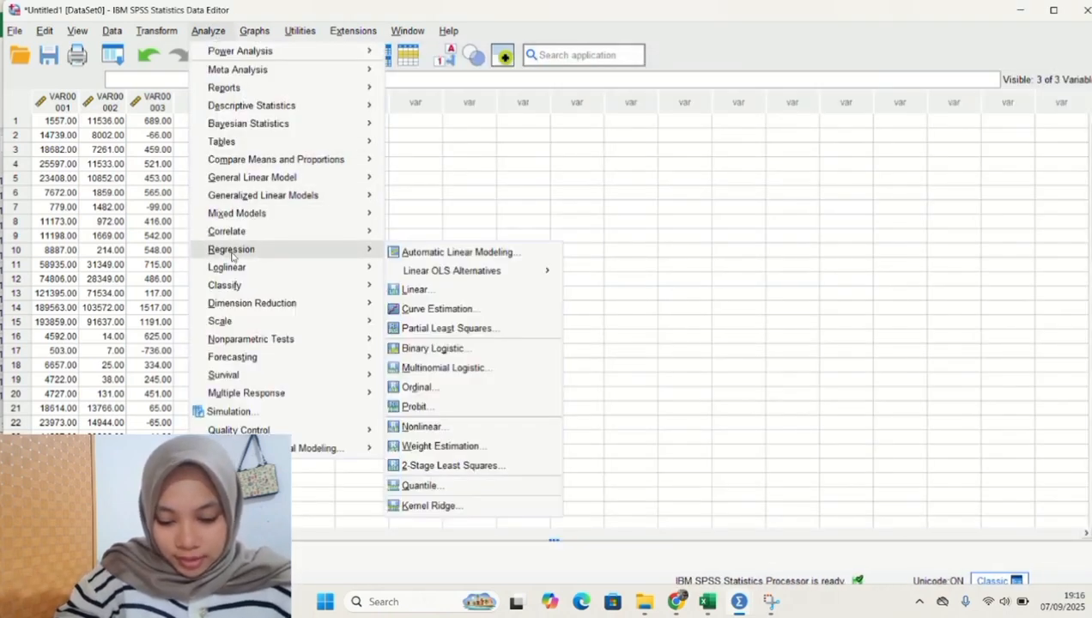
pyautogui.moveTo(272, 328)
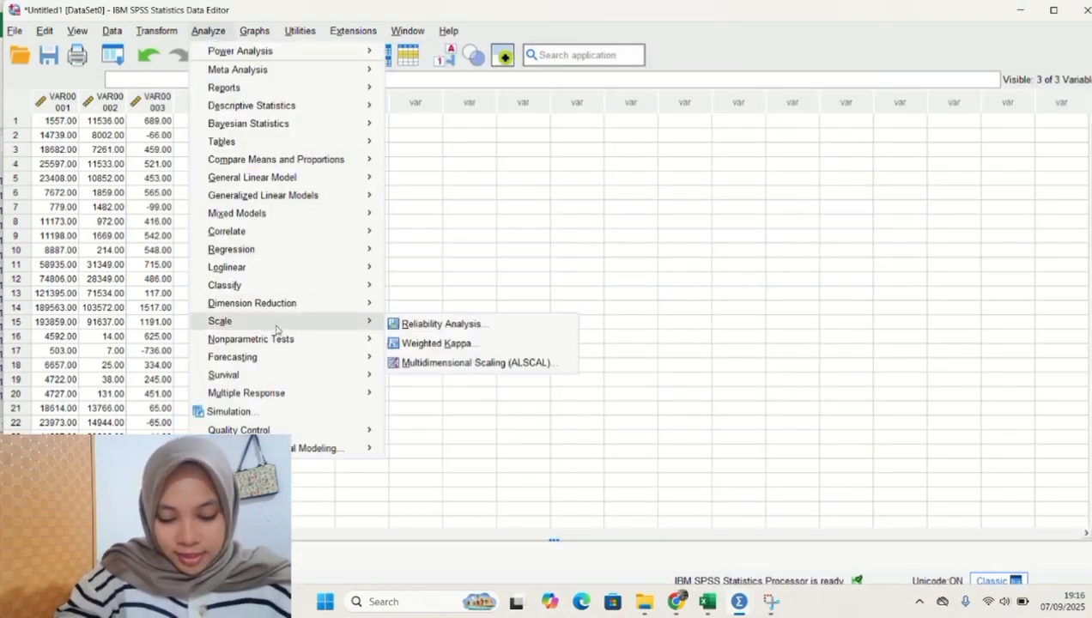
pyautogui.click(395, 326)
pyautogui.click(513, 221)
pyautogui.click(472, 201)
pyautogui.click(512, 221)
pyautogui.click(461, 215)
pyautogui.click(512, 222)
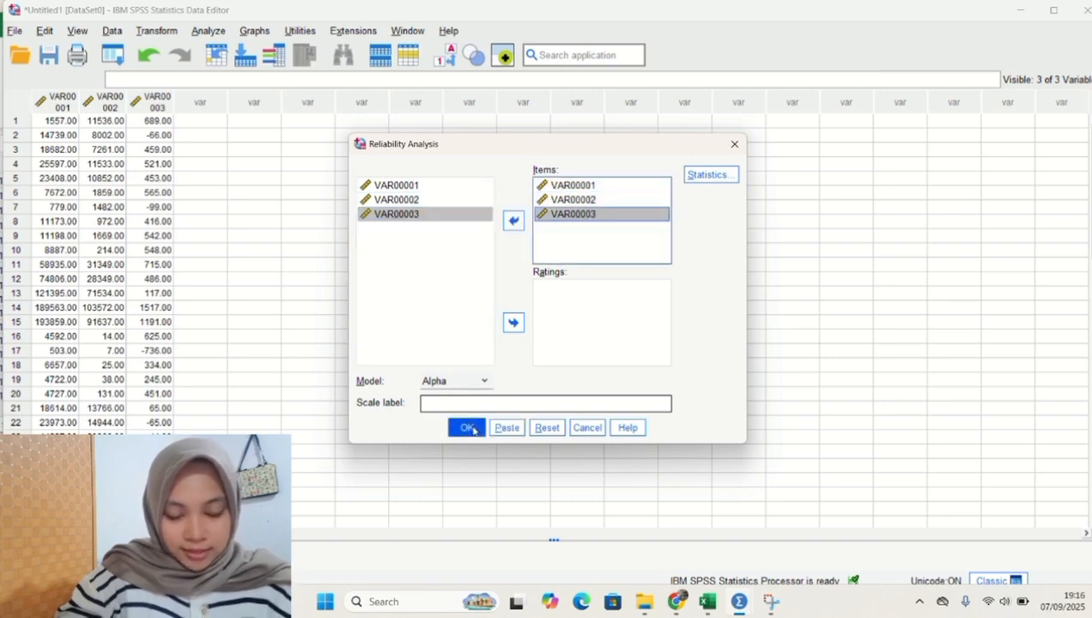
pyautogui.click(468, 428)
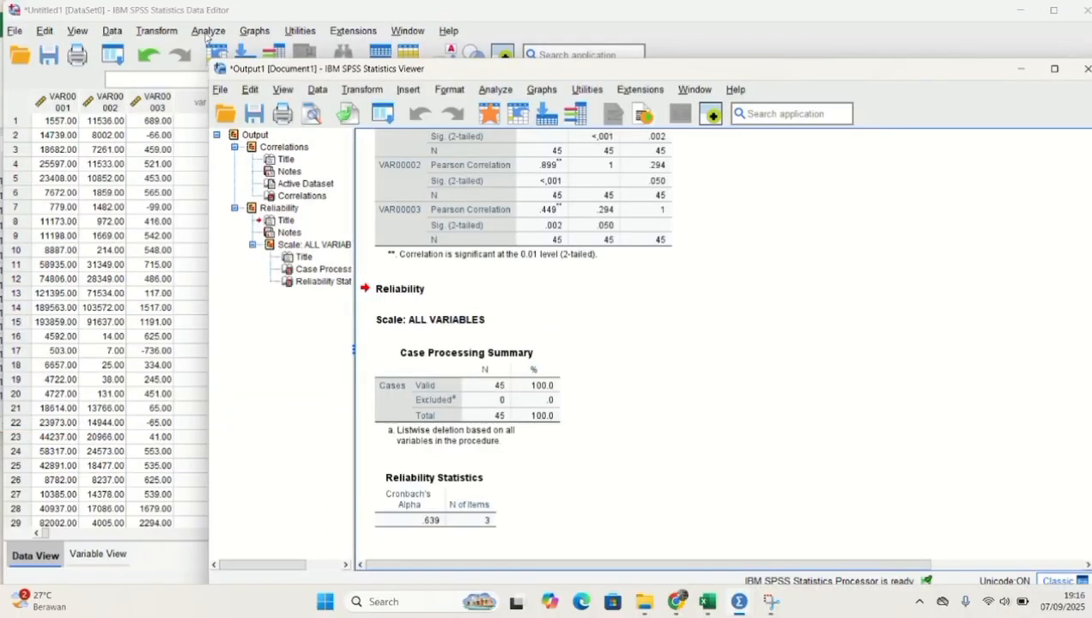
# Set up a linear regression with VAR00001 and VAR00002 as independent variables and VAR00003 as the dependent variable
pyautogui.click(206, 35)
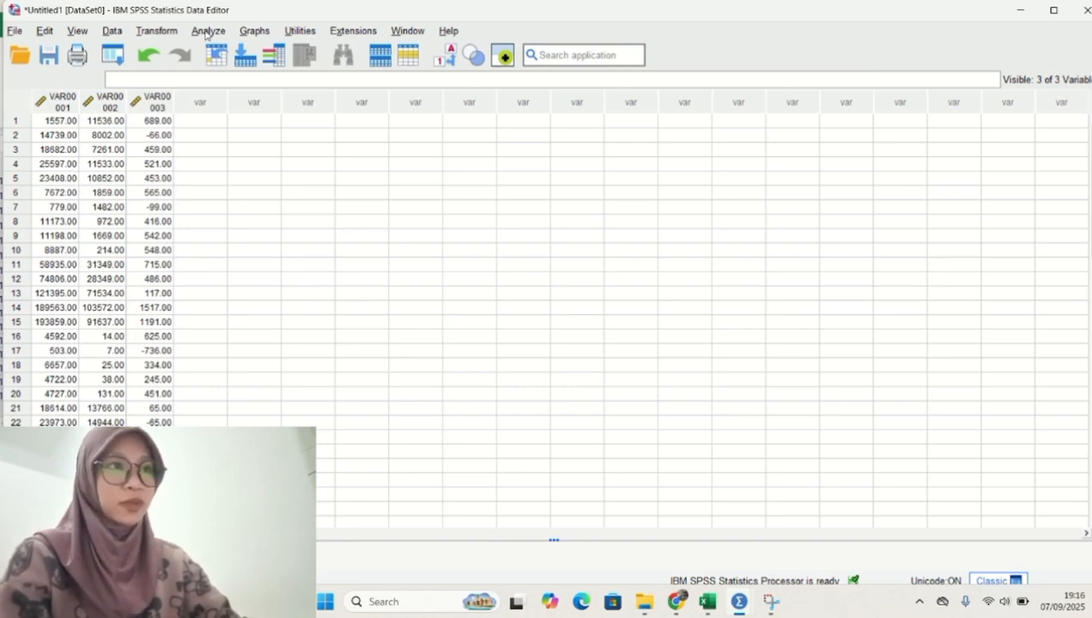
pyautogui.click(206, 34)
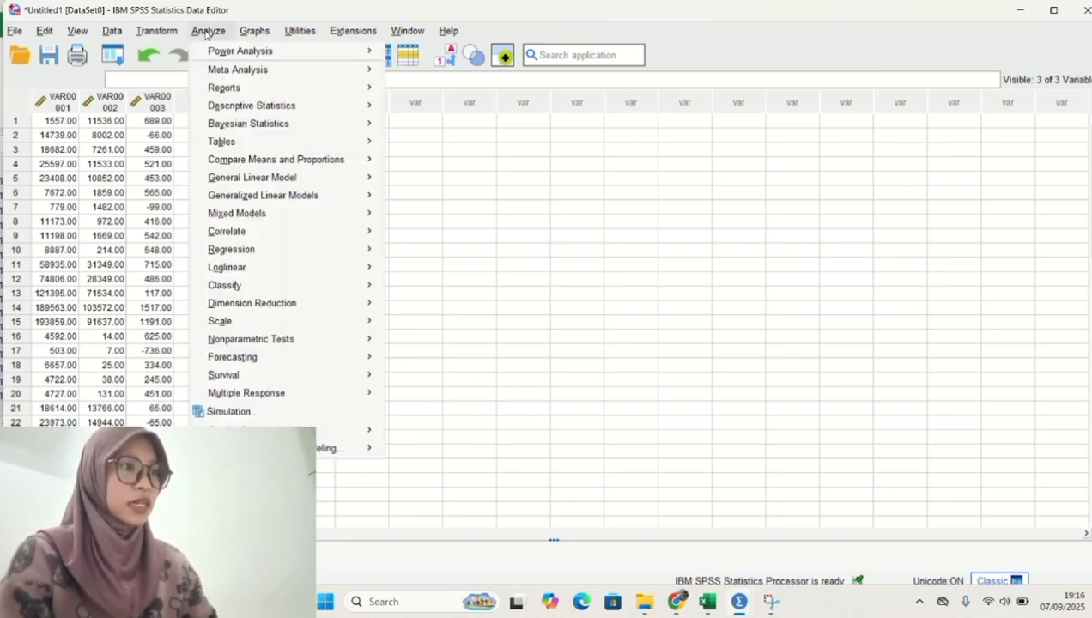
pyautogui.moveTo(232, 249)
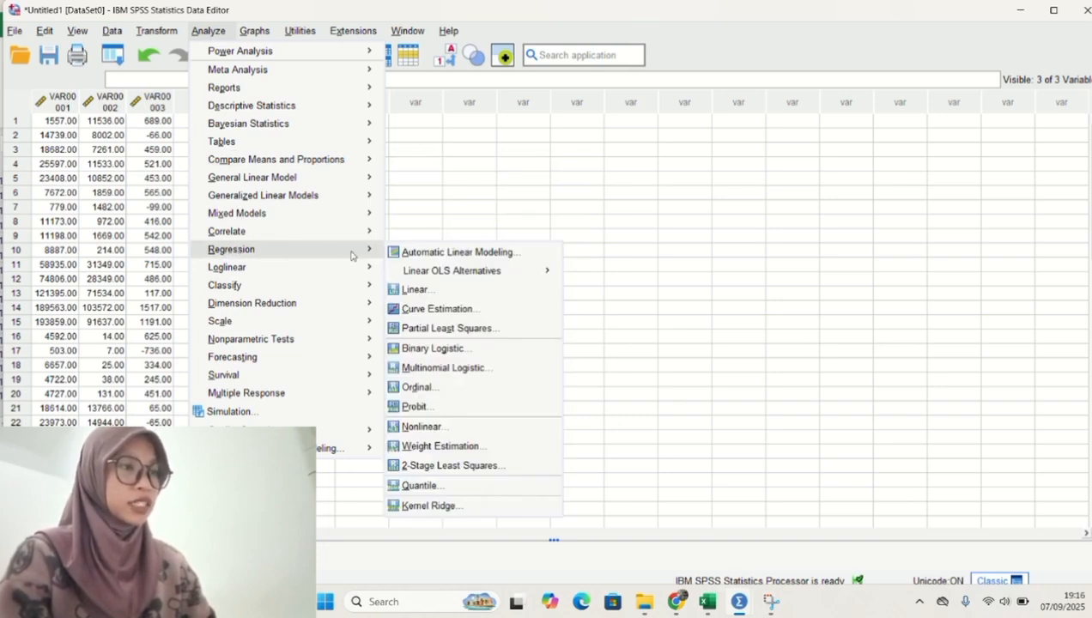
pyautogui.click(413, 290)
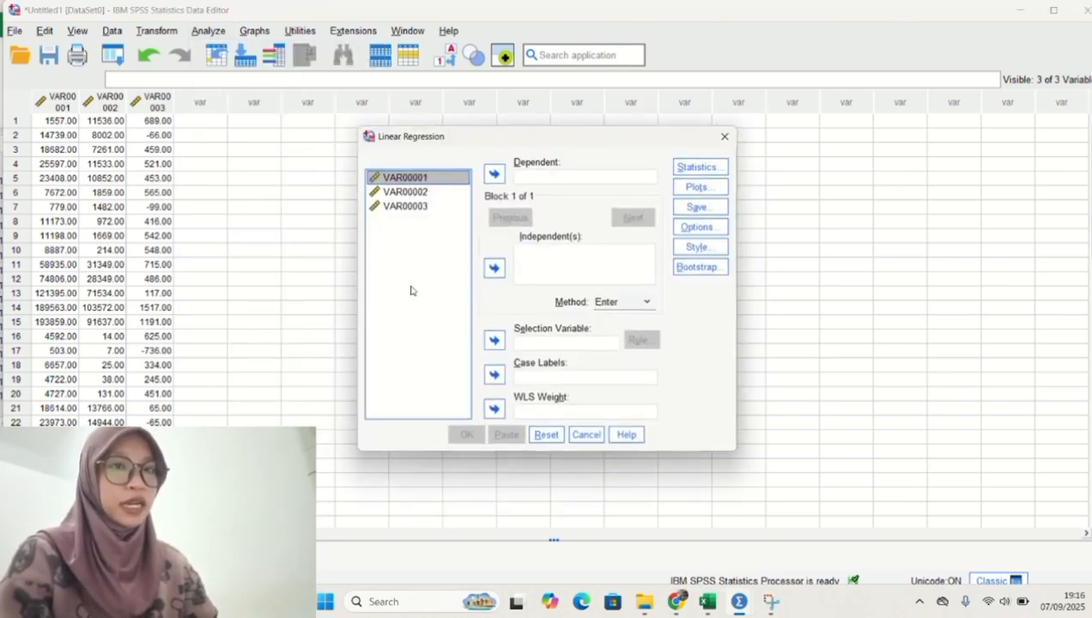
pyautogui.click(494, 268)
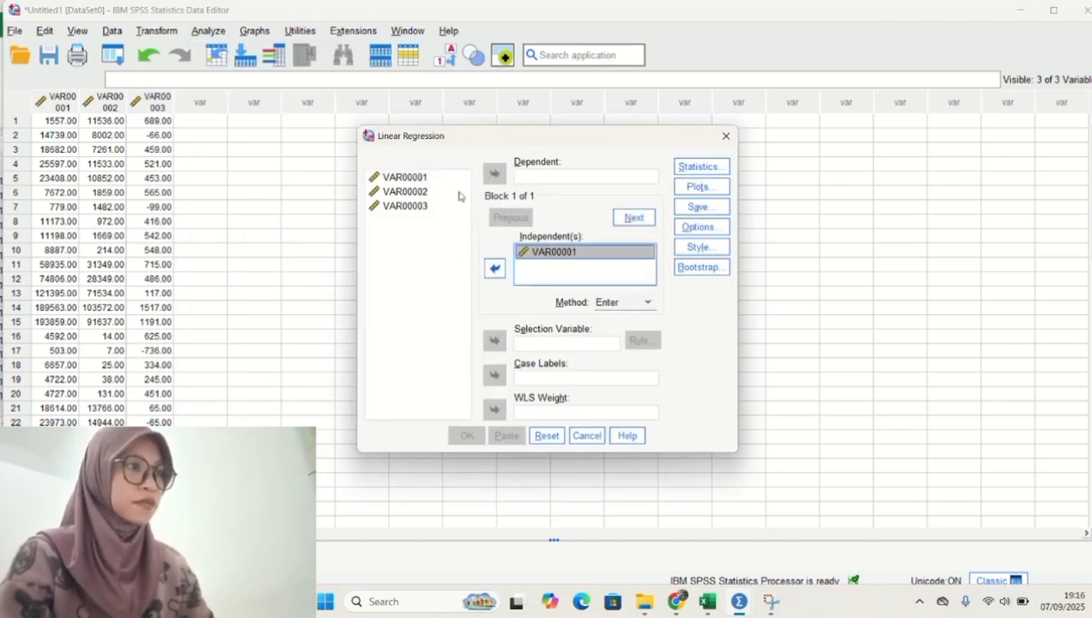
pyautogui.click(458, 195)
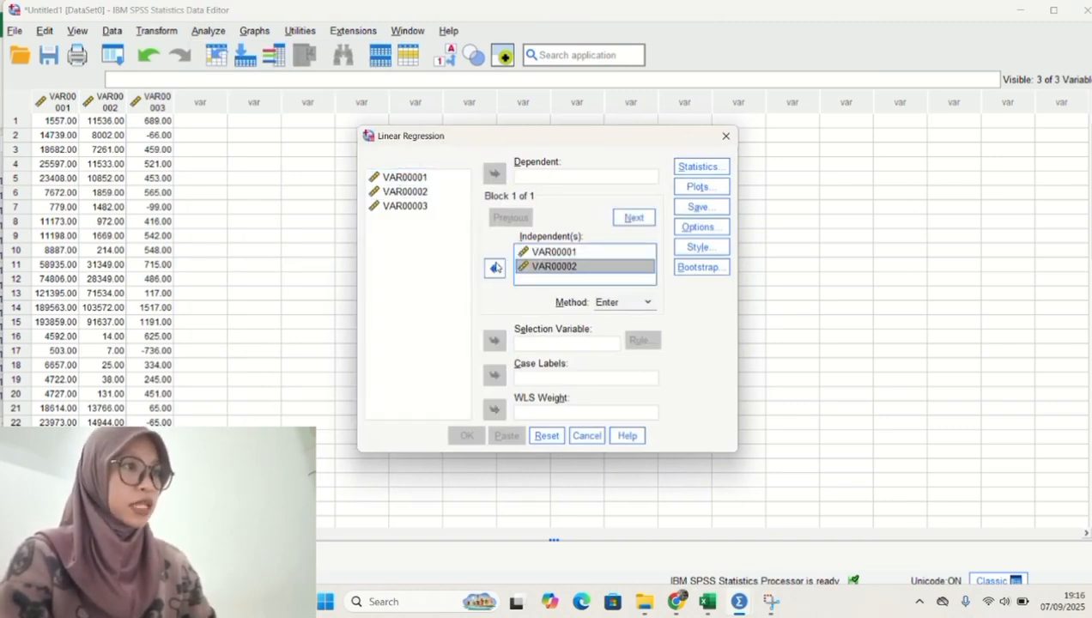
pyautogui.click(450, 207)
pyautogui.click(490, 177)
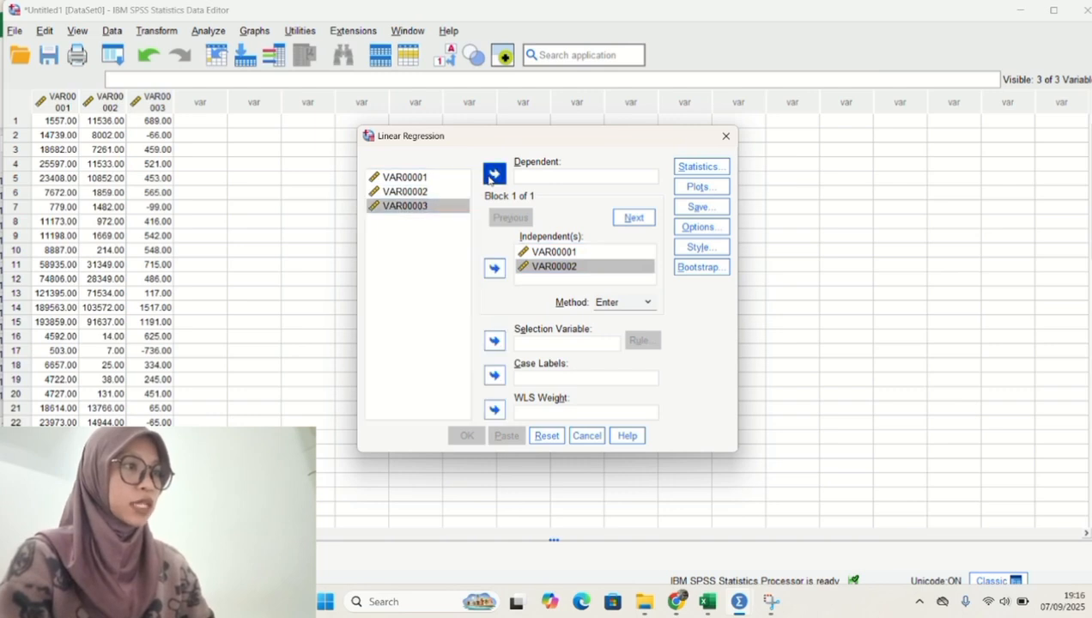
# Choose to save the unstandardized residuals, run the linear regression and review its output tables
pyautogui.click(687, 208)
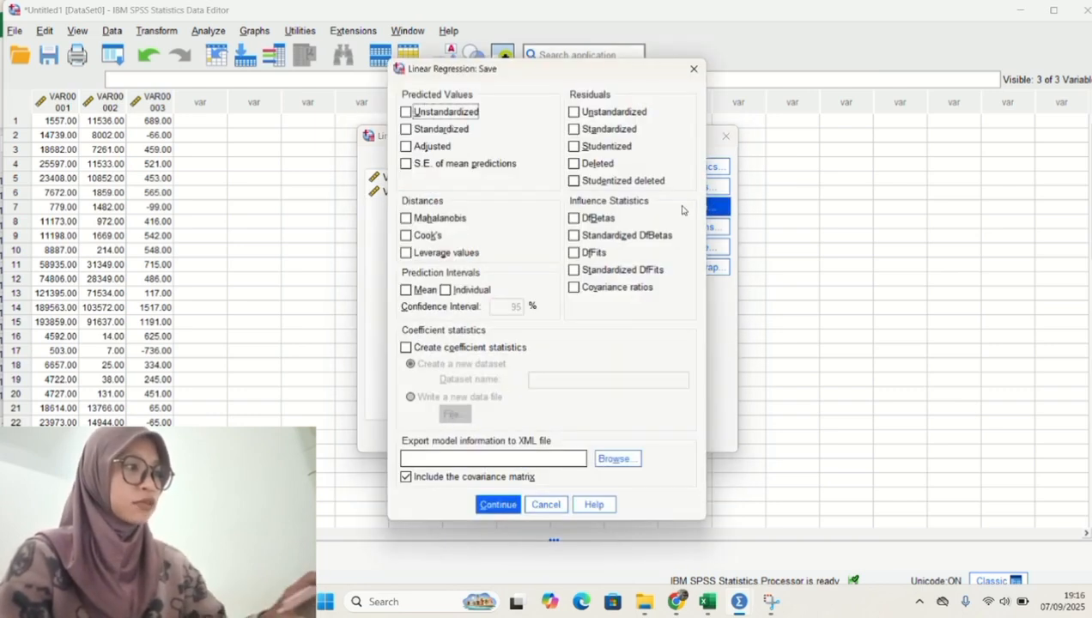
pyautogui.click(617, 114)
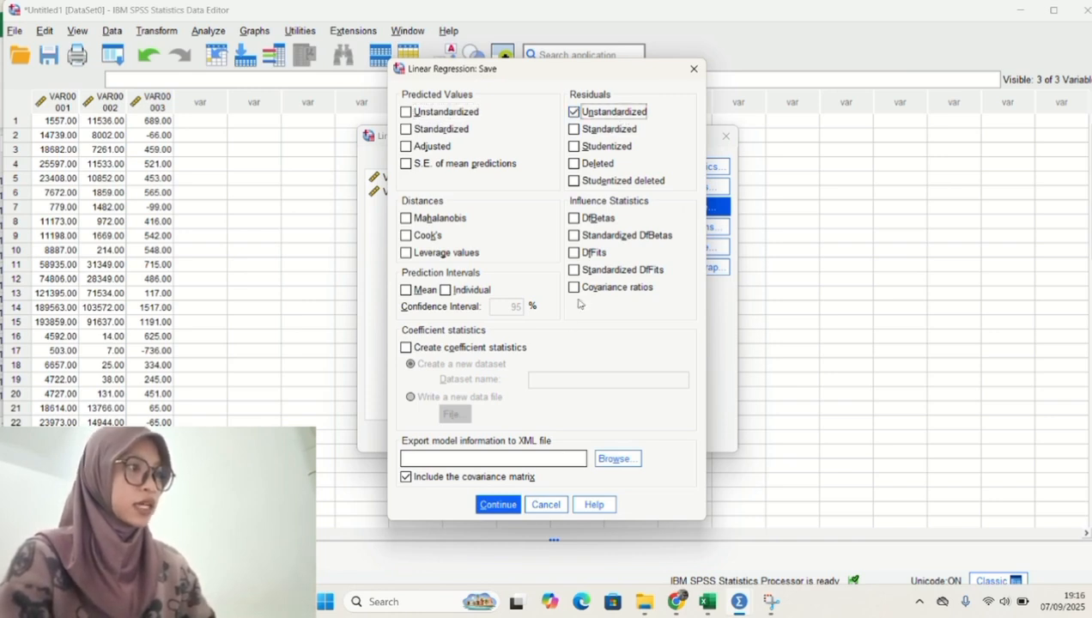
pyautogui.click(492, 507)
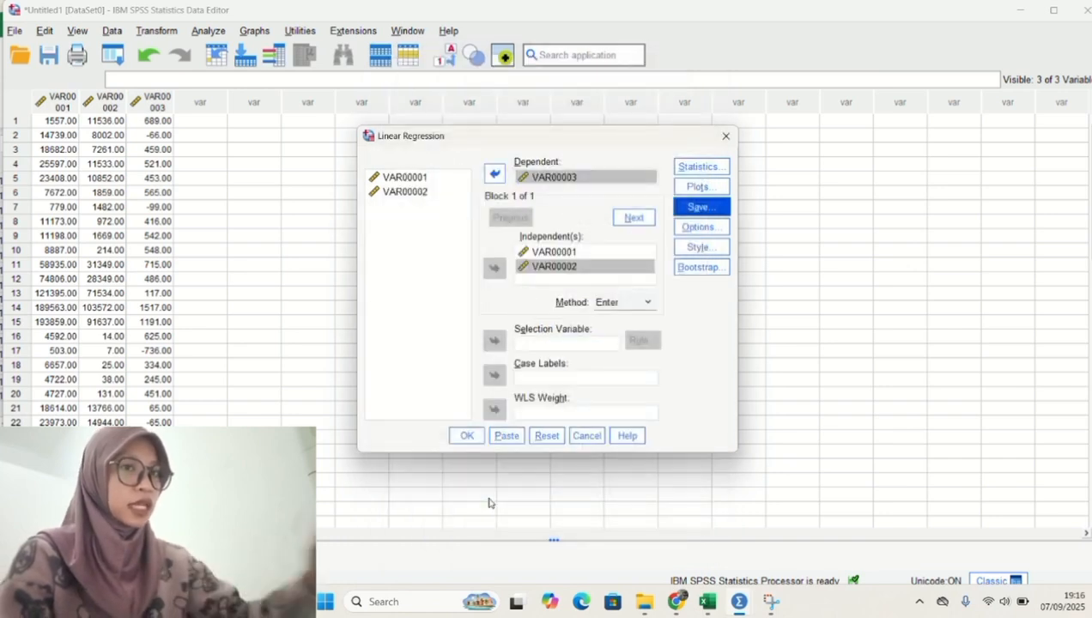
pyautogui.click(466, 437)
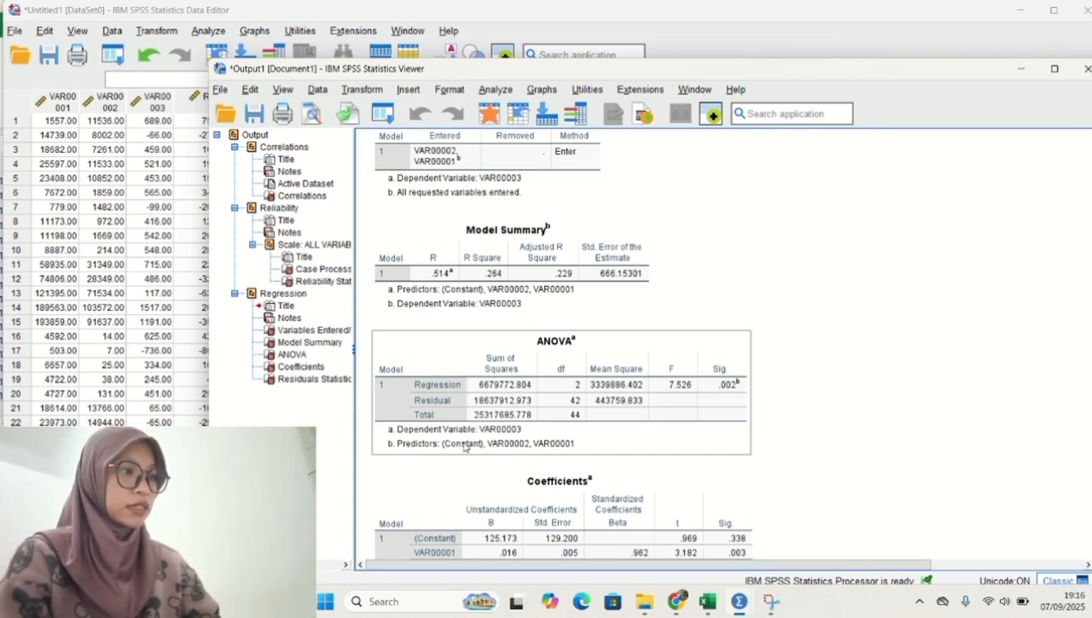
pyautogui.scroll(-3, 464, 446)
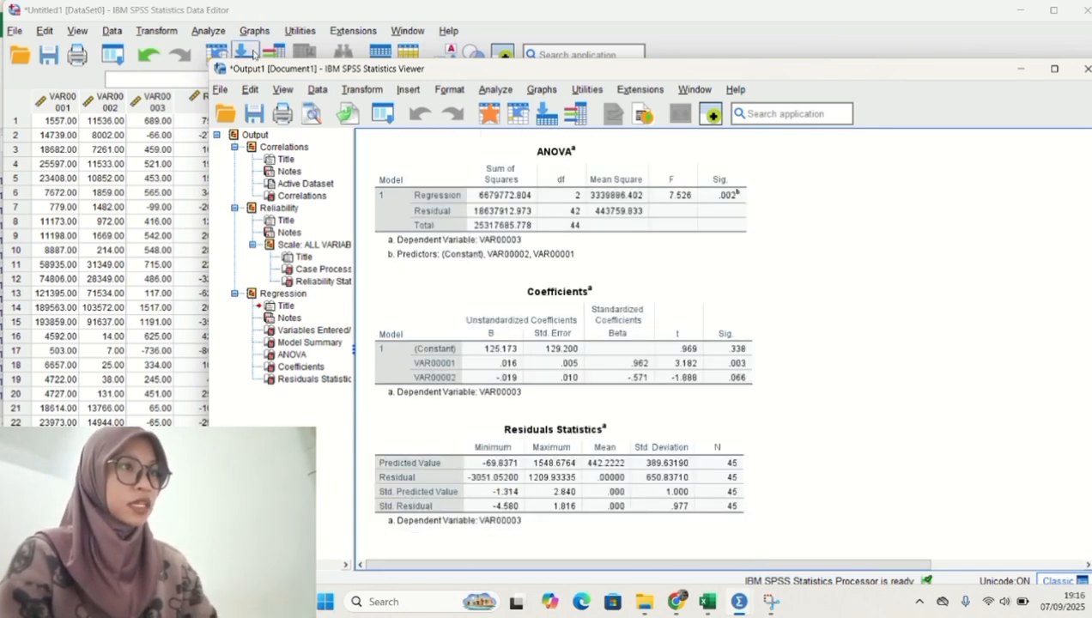
# Run a one-sample Kolmogorov-Smirnov test of the Unstandardized Residual (RES_1) against the normal distribution using sample data
pyautogui.click(483, 90)
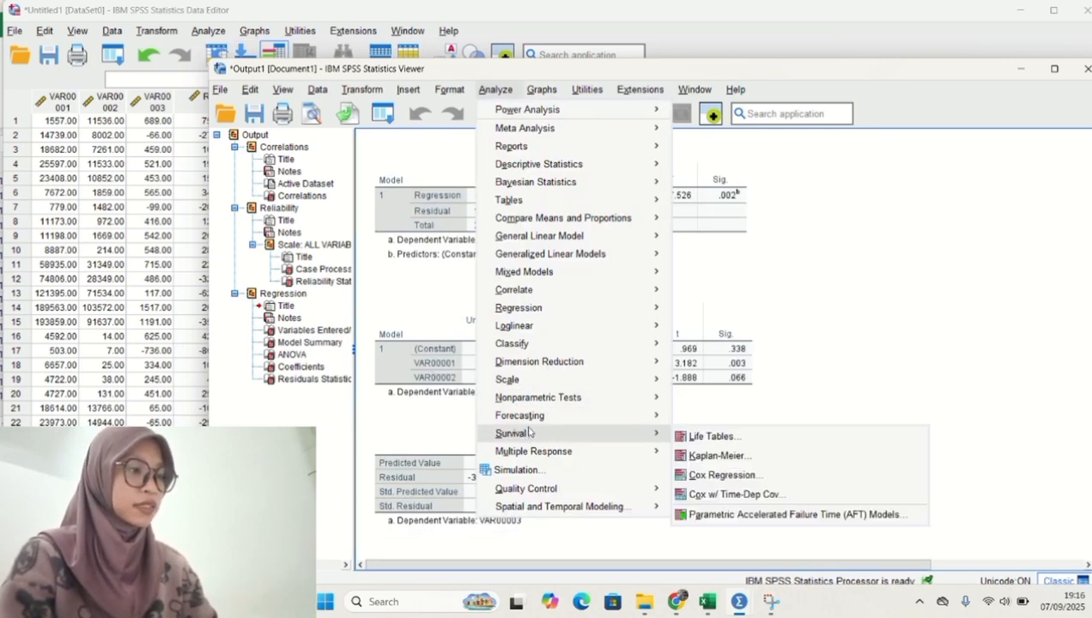
pyautogui.moveTo(537, 402)
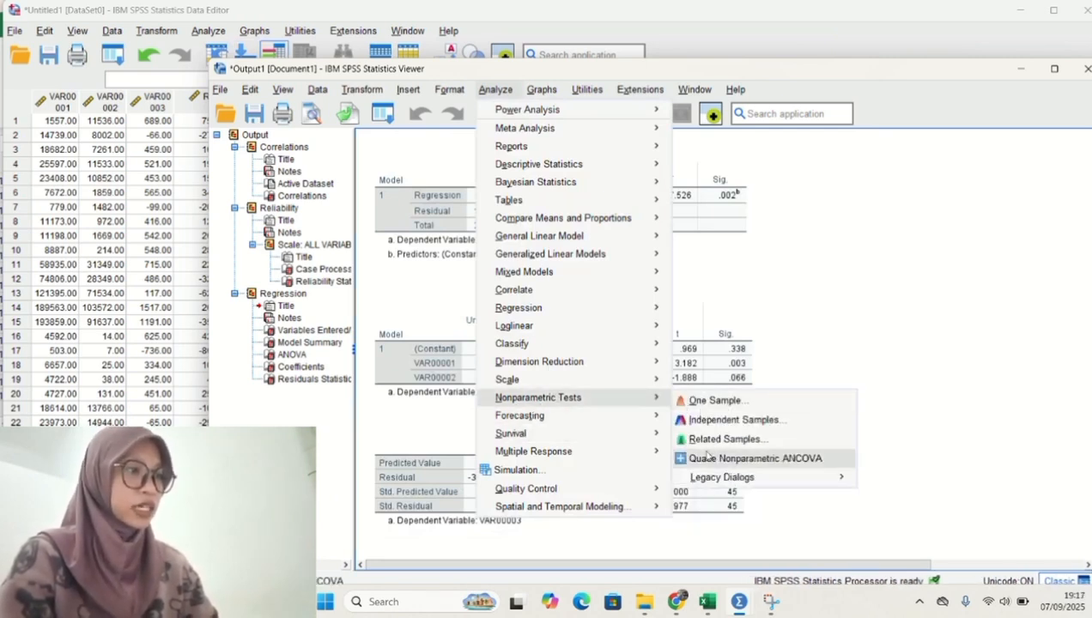
pyautogui.moveTo(713, 478)
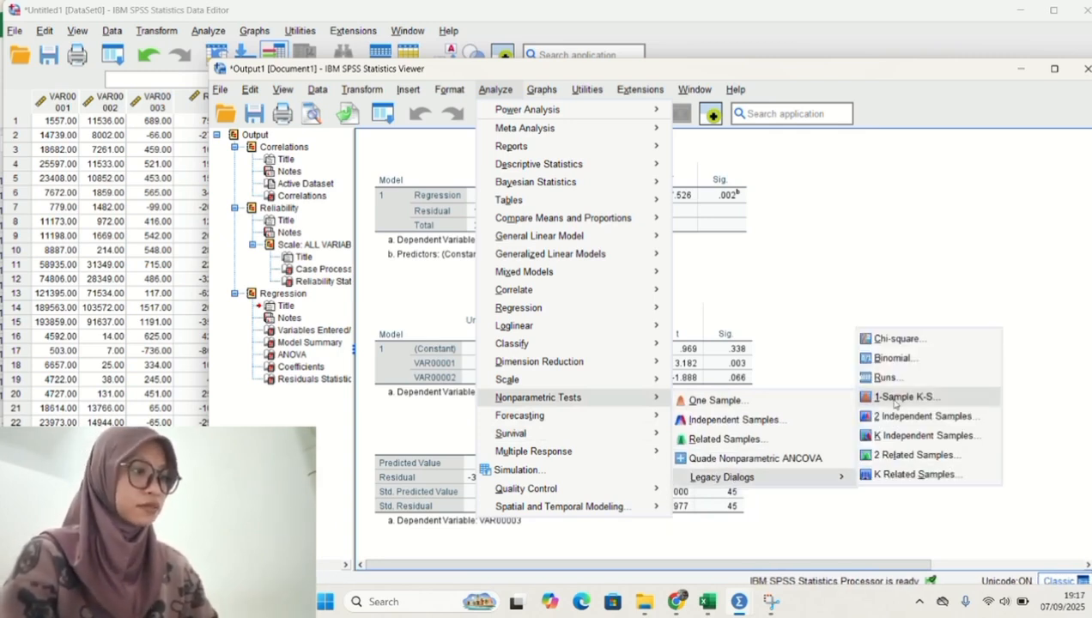
pyautogui.click(895, 397)
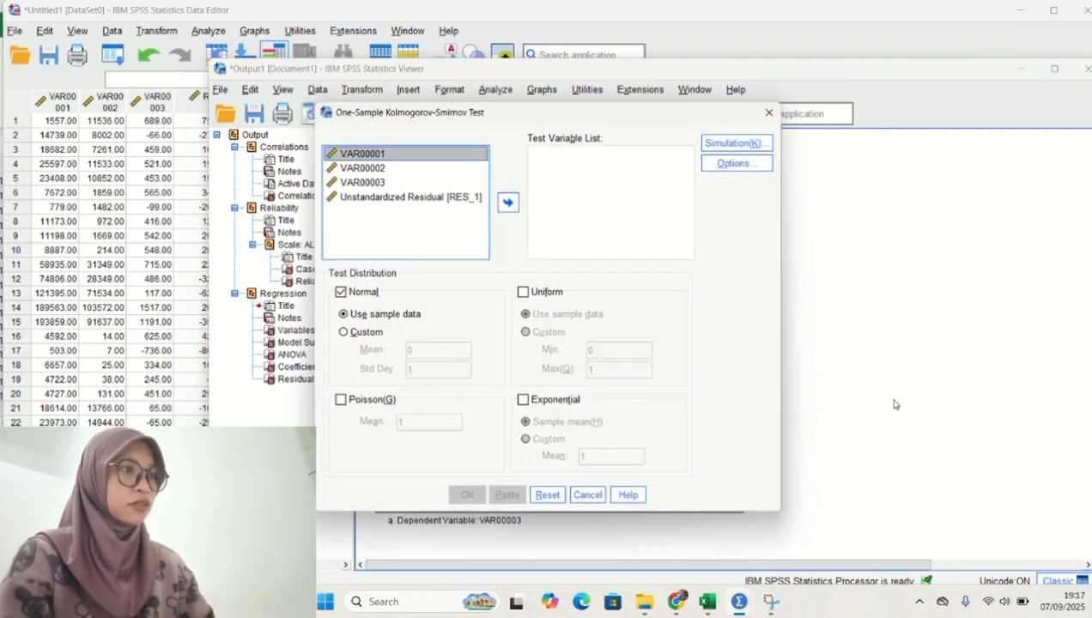
pyautogui.click(471, 189)
pyautogui.click(472, 196)
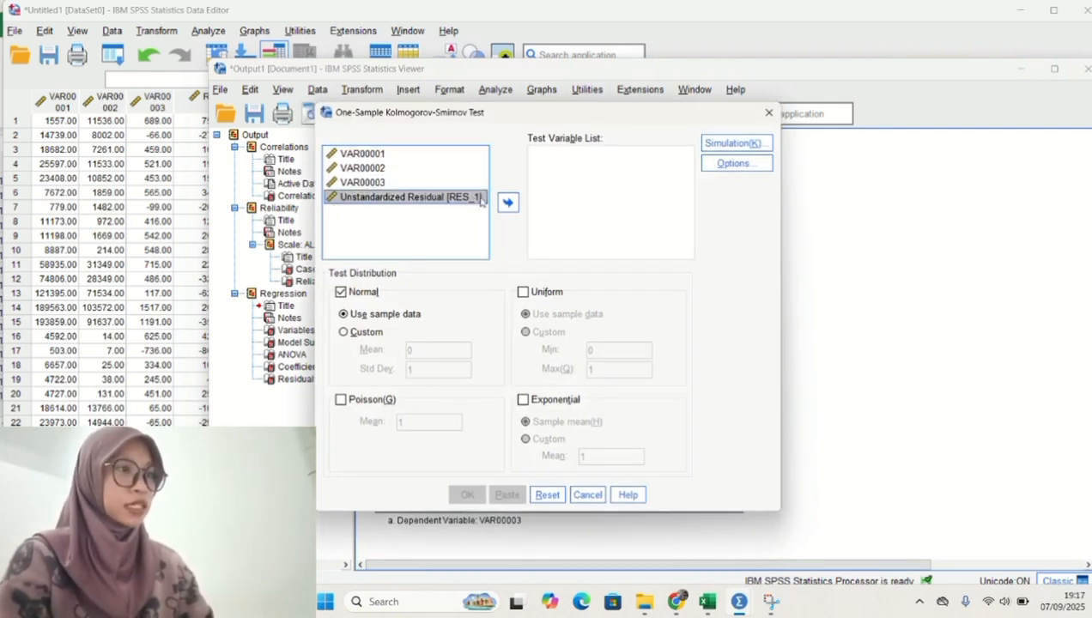
pyautogui.click(508, 203)
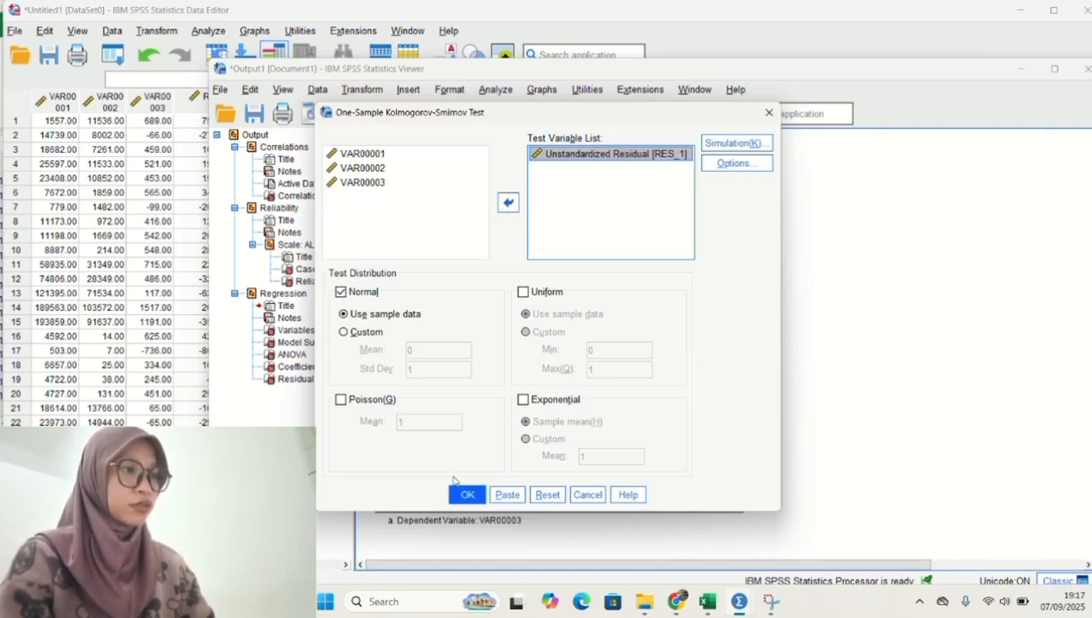
pyautogui.click(460, 497)
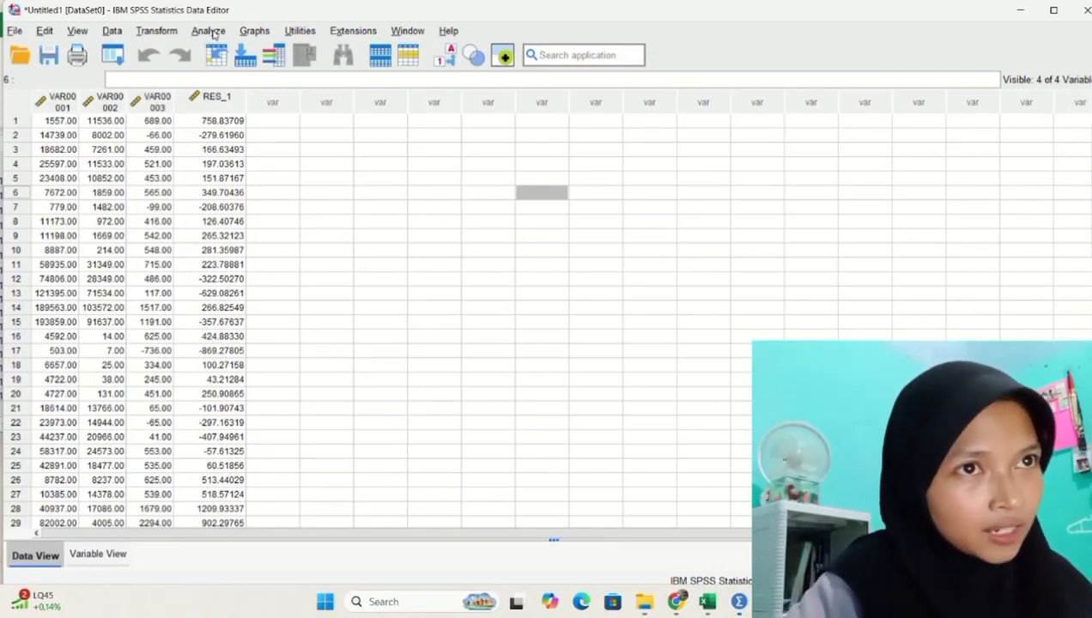
# Run the linear regression of VAR00003 on VAR00001 and VAR00002 with unstandardized residuals saved, and review its output tables
pyautogui.click(211, 31)
pyautogui.moveTo(217, 218)
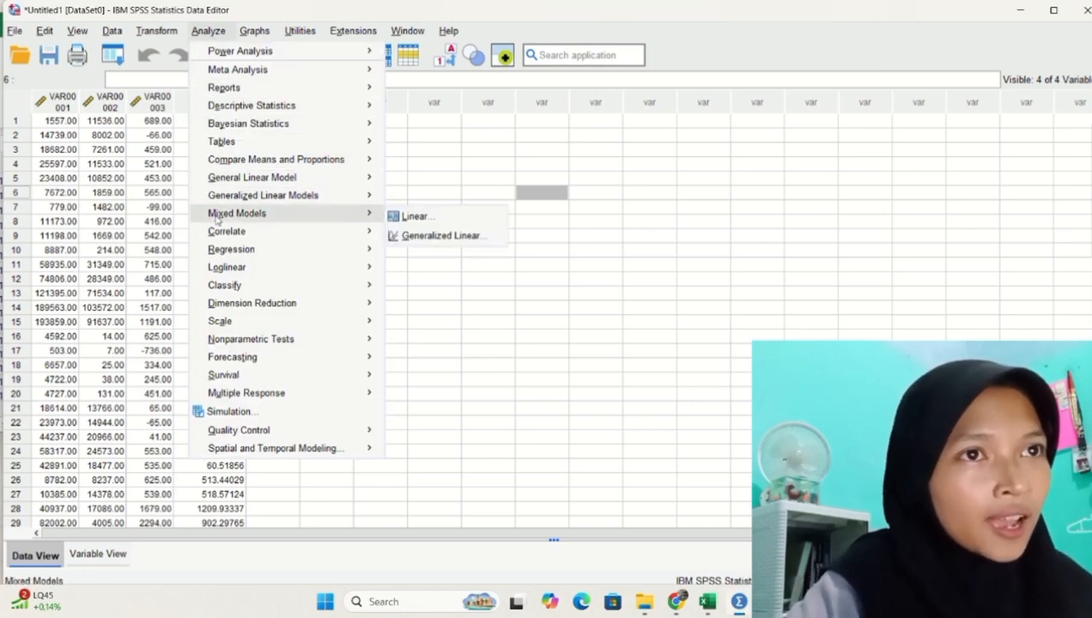
pyautogui.moveTo(239, 255)
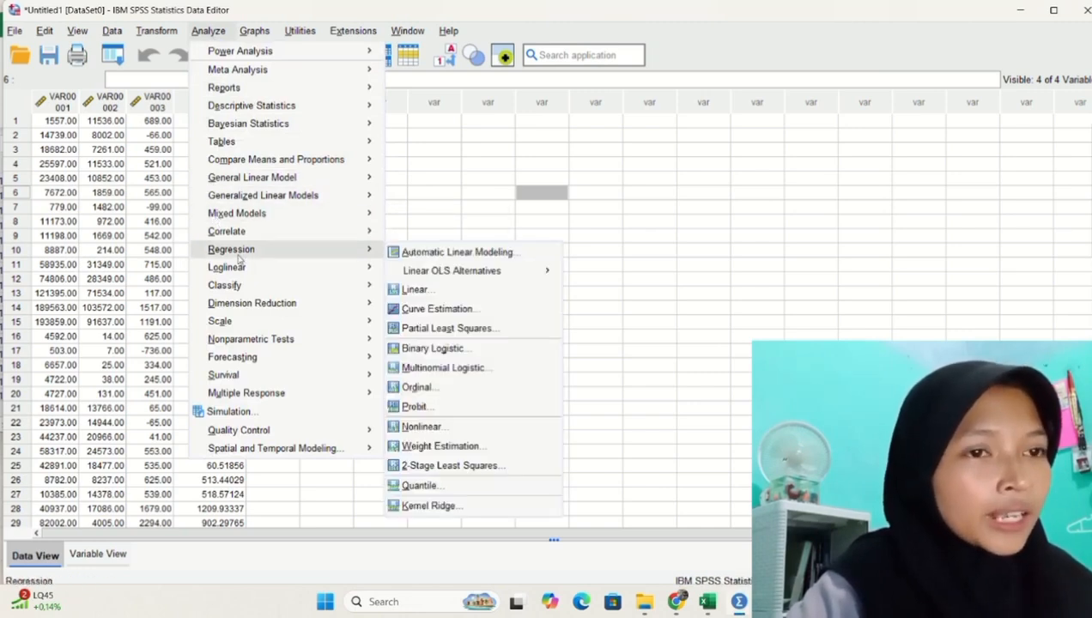
pyautogui.click(414, 290)
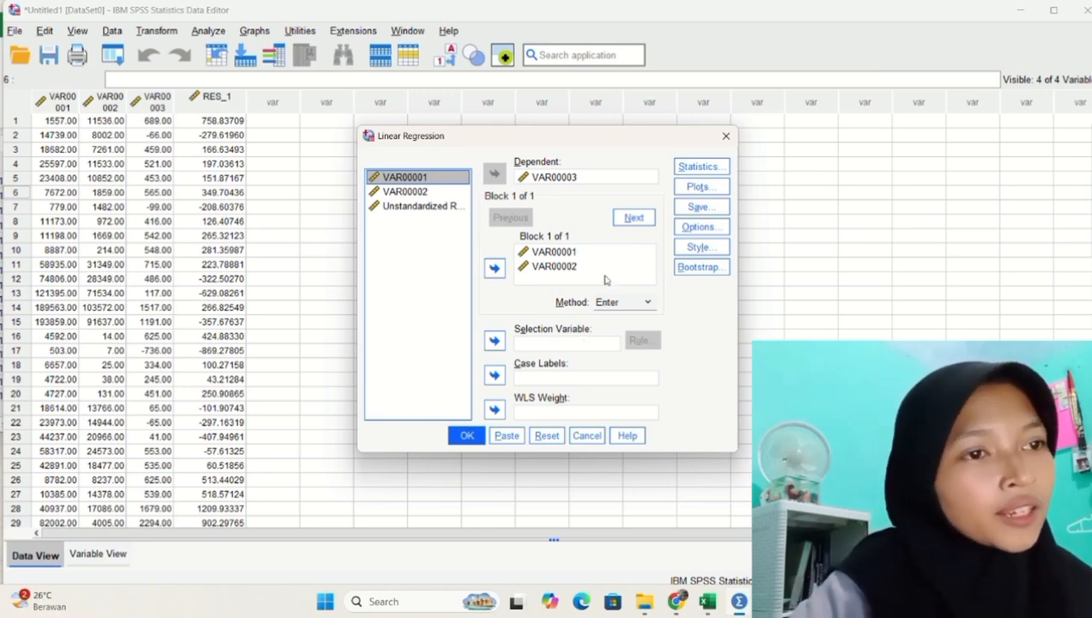
pyautogui.click(697, 206)
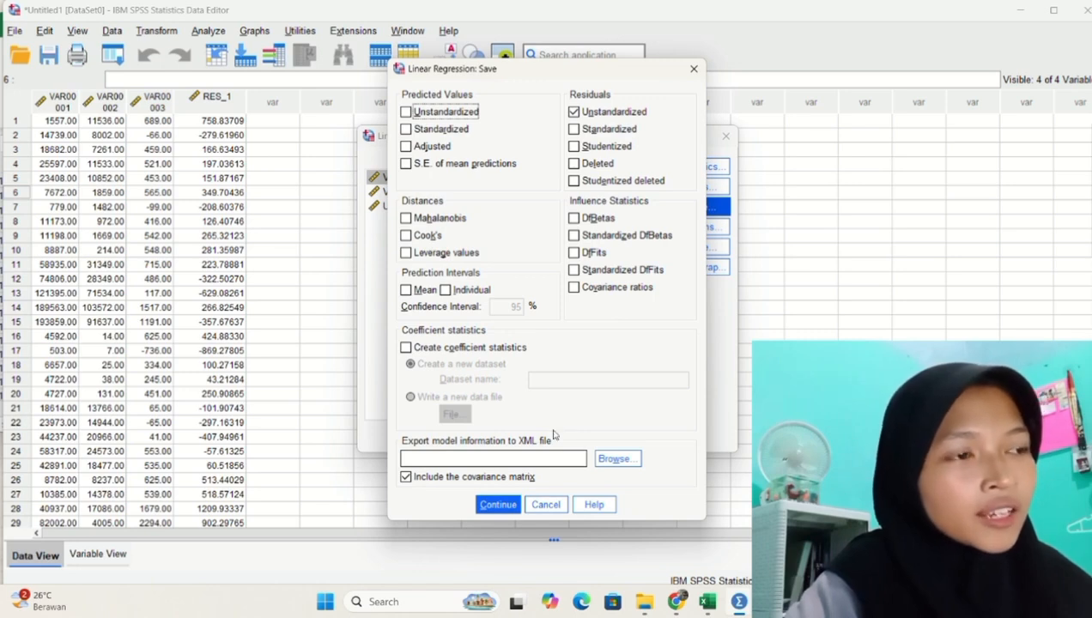
pyautogui.click(502, 504)
pyautogui.click(467, 435)
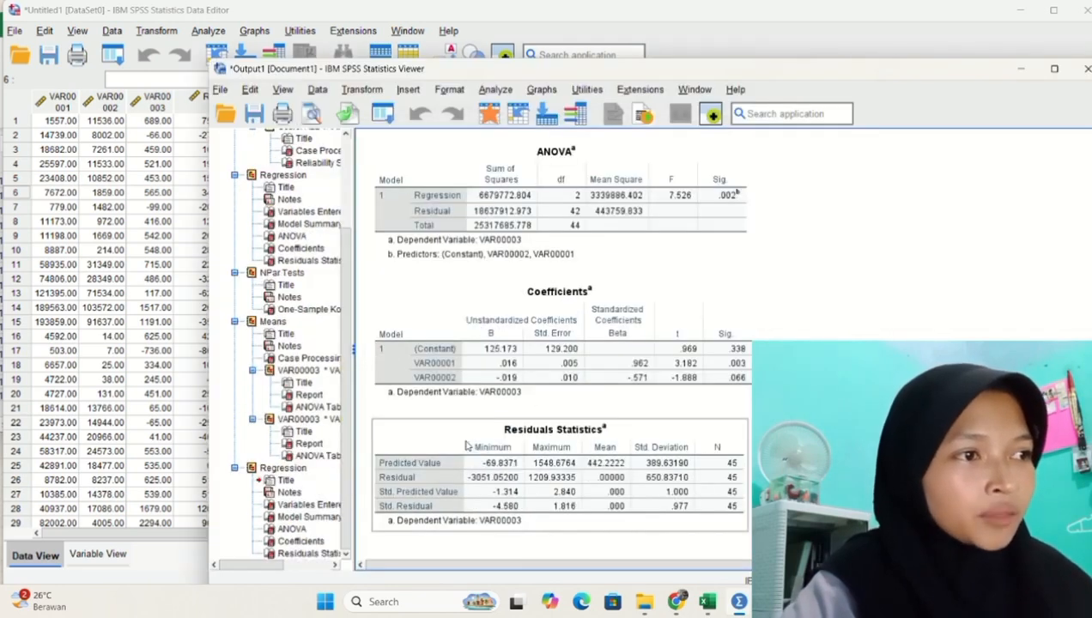
pyautogui.scroll(10, 467, 445)
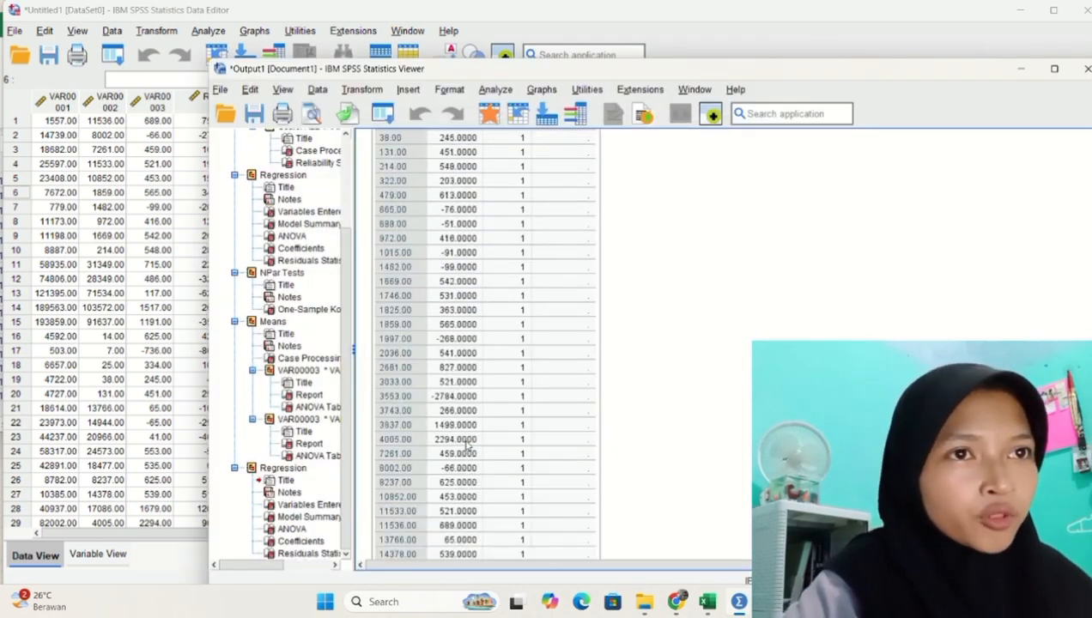
pyautogui.scroll(-10, 467, 446)
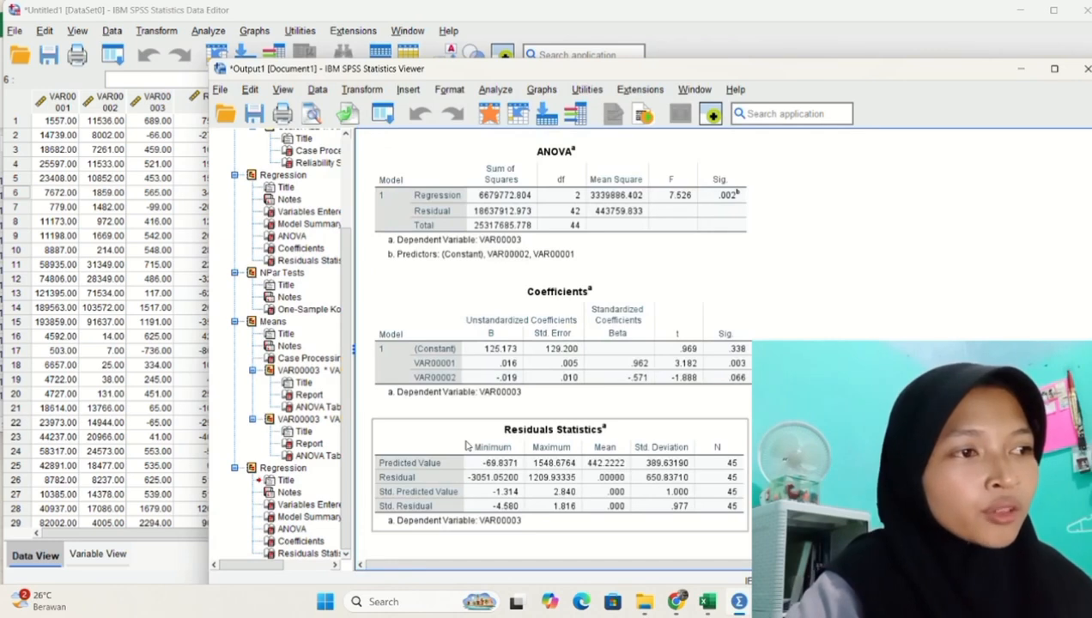
pyautogui.hscroll(2, 136, 319)
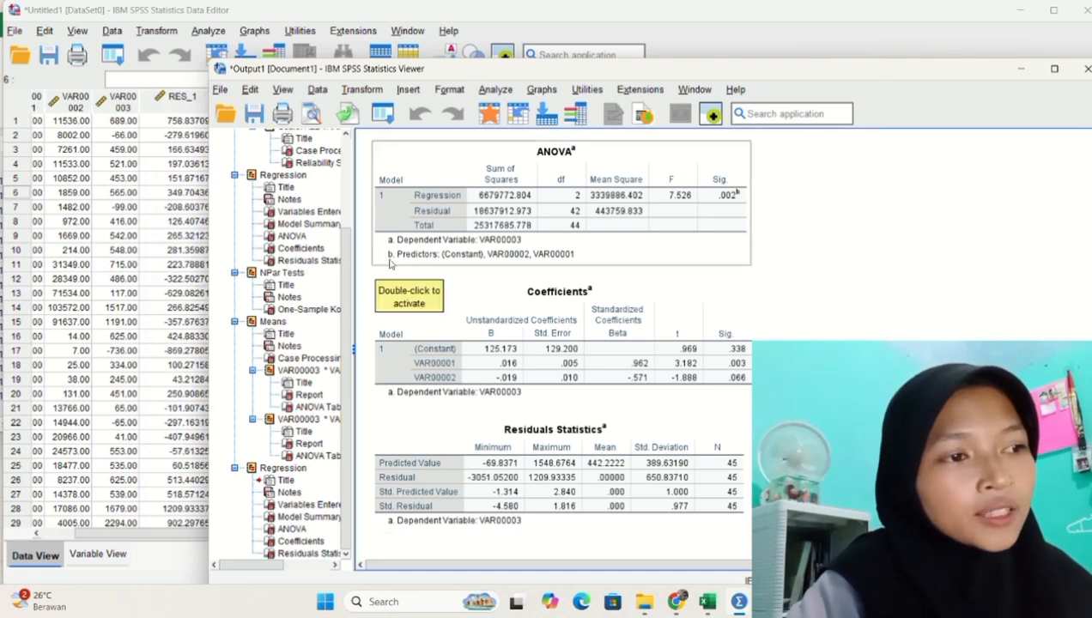
# Start computing a new variable and name the target variable ABS_RES
pyautogui.click(349, 91)
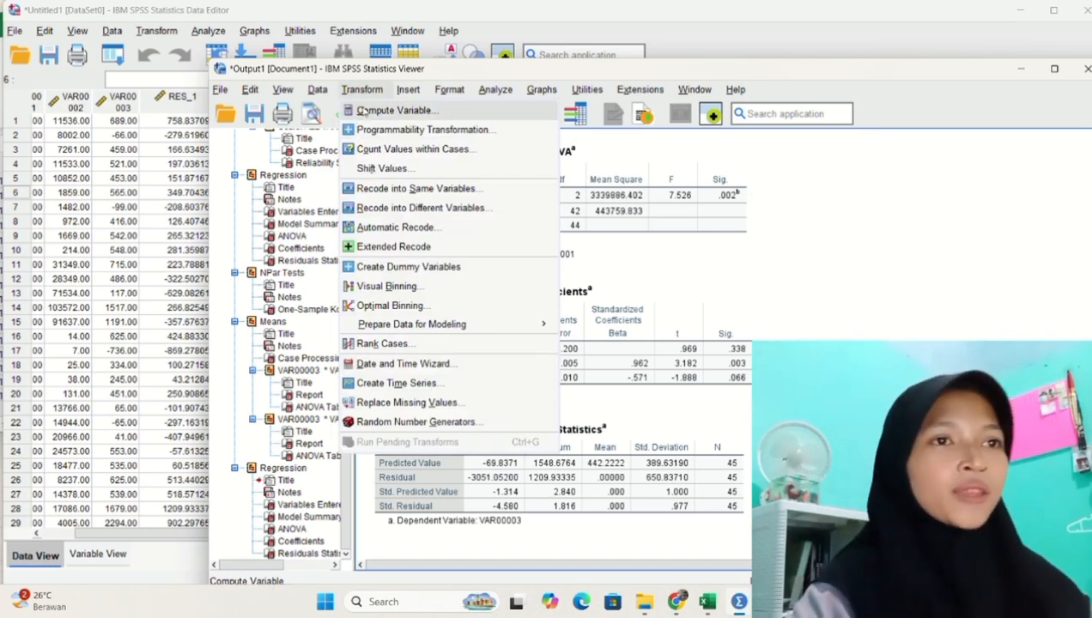
pyautogui.click(364, 110)
pyautogui.write('abs')
pyautogui.press('BackSpace')
pyautogui.press('BackSpace')
pyautogui.press('BackSpace')
pyautogui.write('ABS')
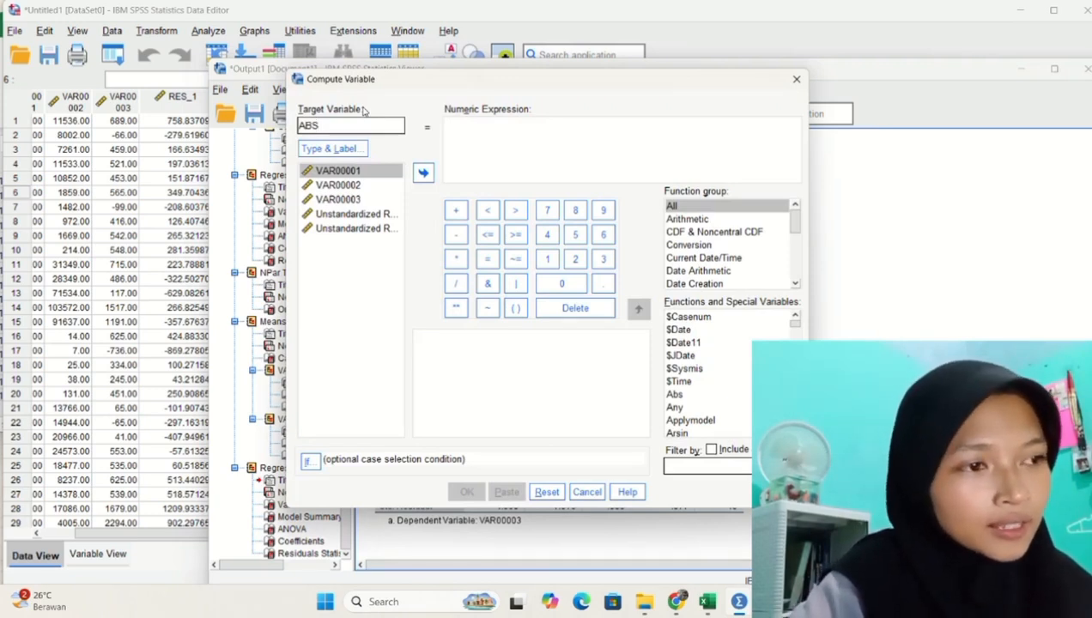
pyautogui.write('_')
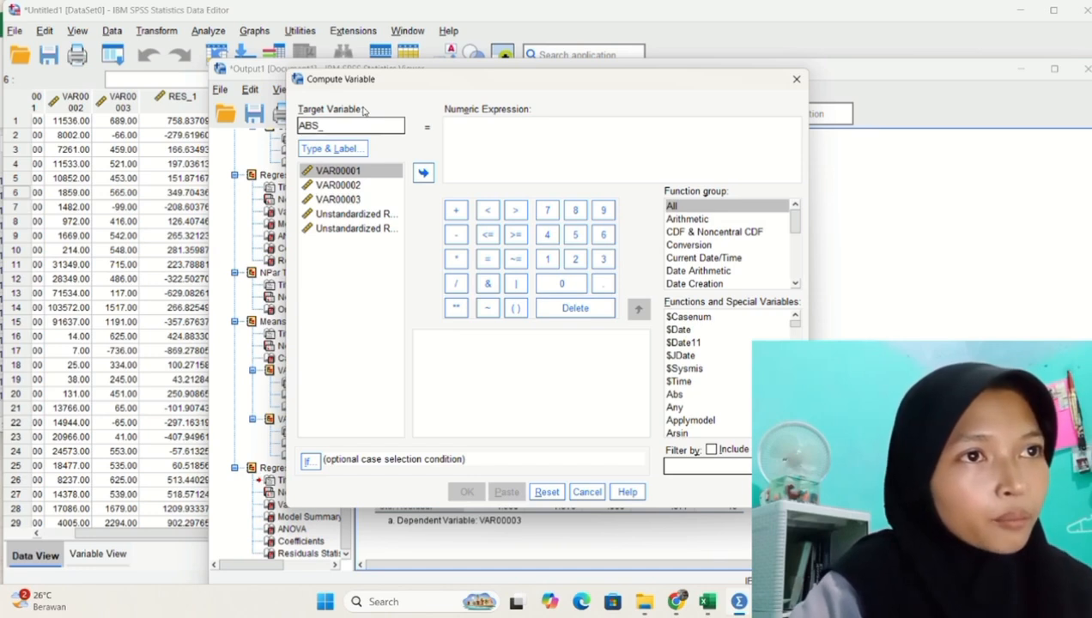
pyautogui.write('RES')
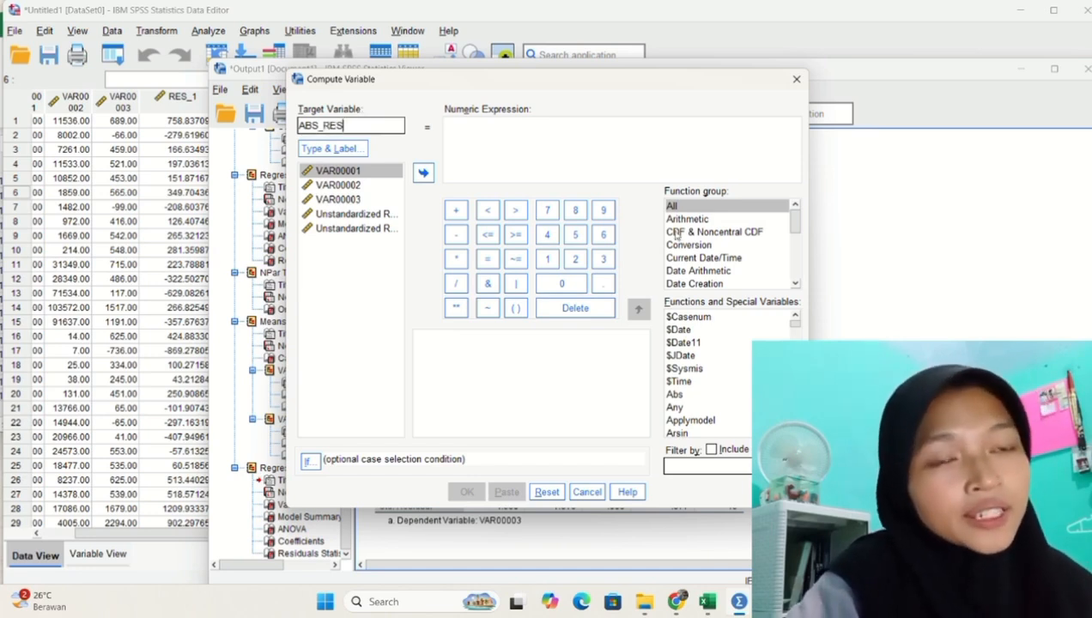
# Enter ABS(RES_1) as the numeric expression for ABS_RES and compute the variable
pyautogui.click(473, 142)
pyautogui.write('ABS')
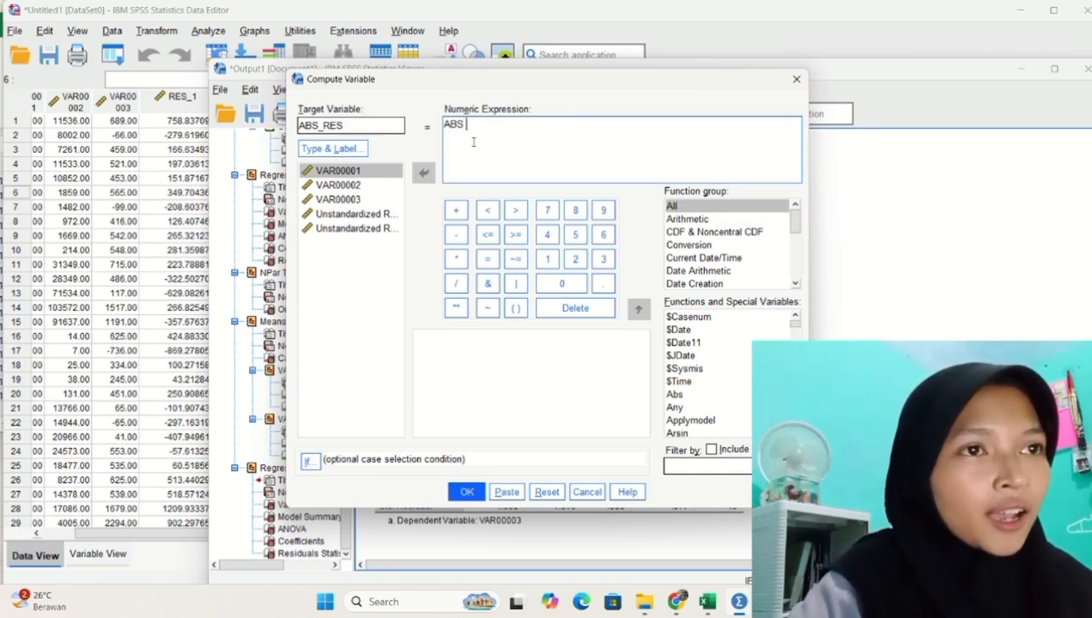
pyautogui.write(' (')
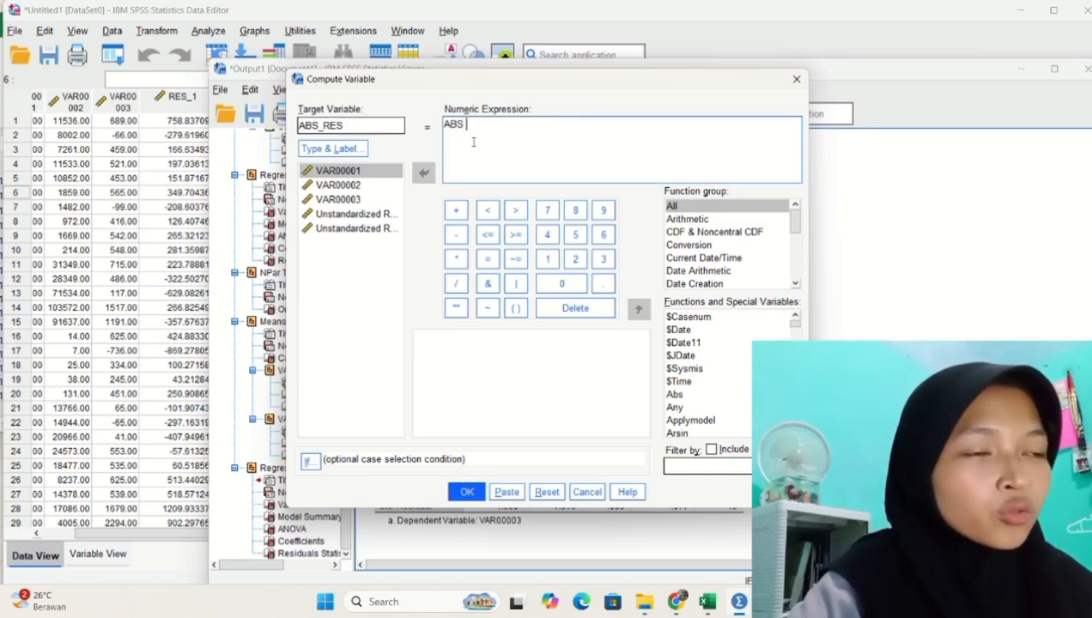
pyautogui.write('(')
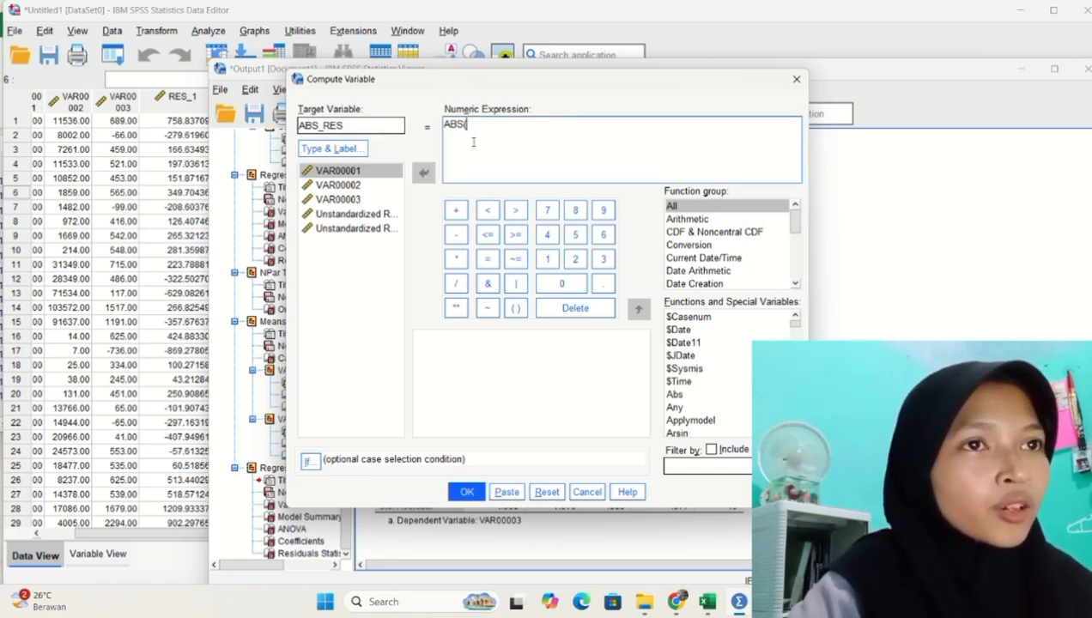
pyautogui.write('RES')
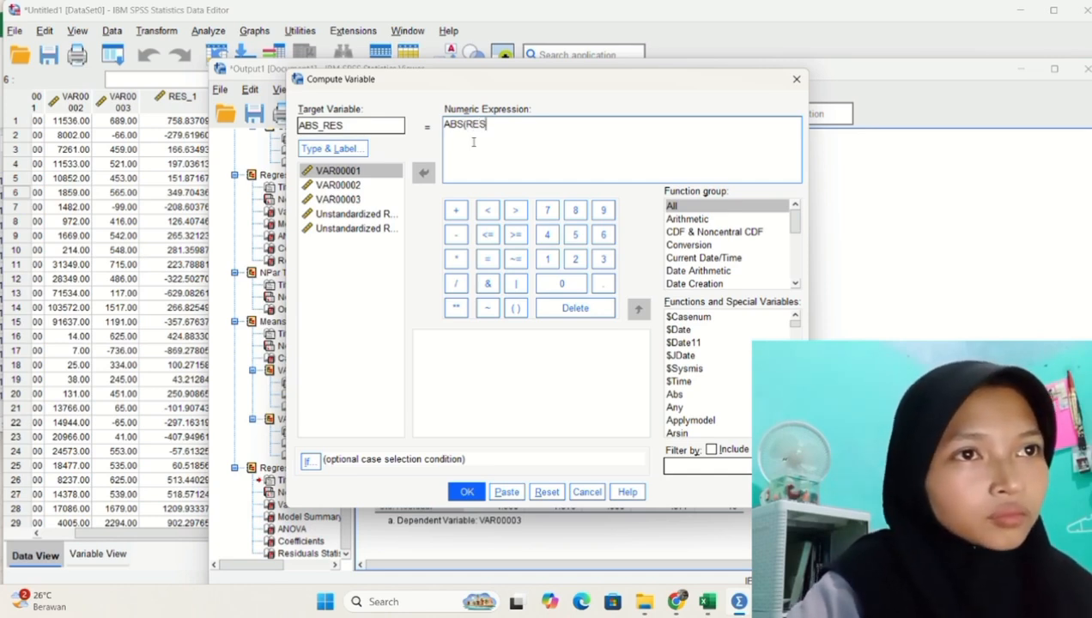
pyautogui.write('_1)')
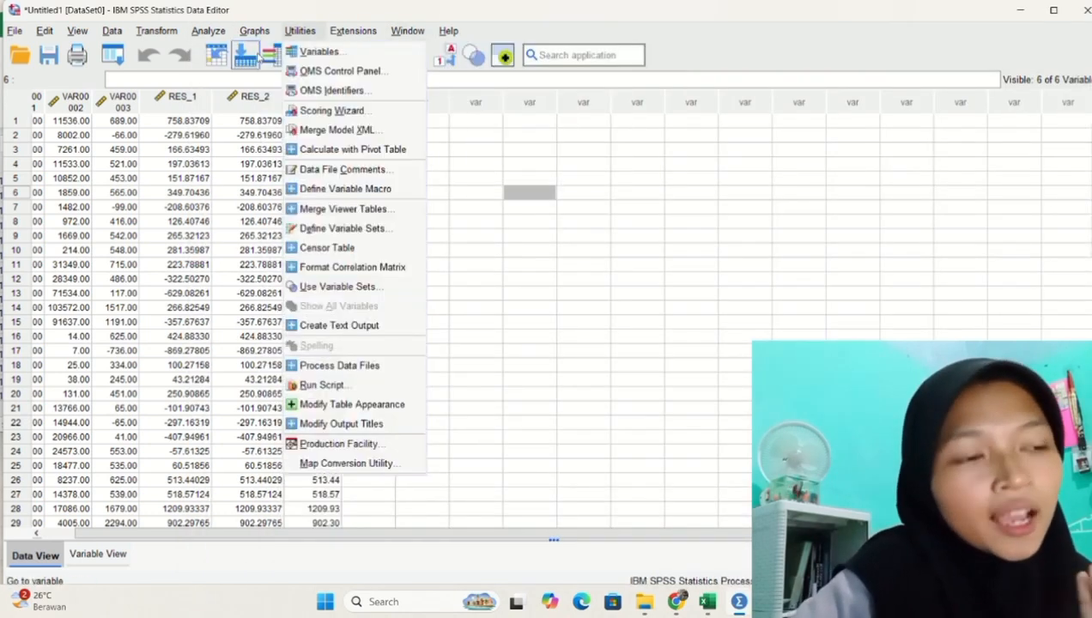
# Set up a linear regression with ABS_RES replacing VAR00003 as dependent variable, keeping VAR00001 and VAR00002 as independents
pyautogui.click(218, 32)
pyautogui.click(219, 32)
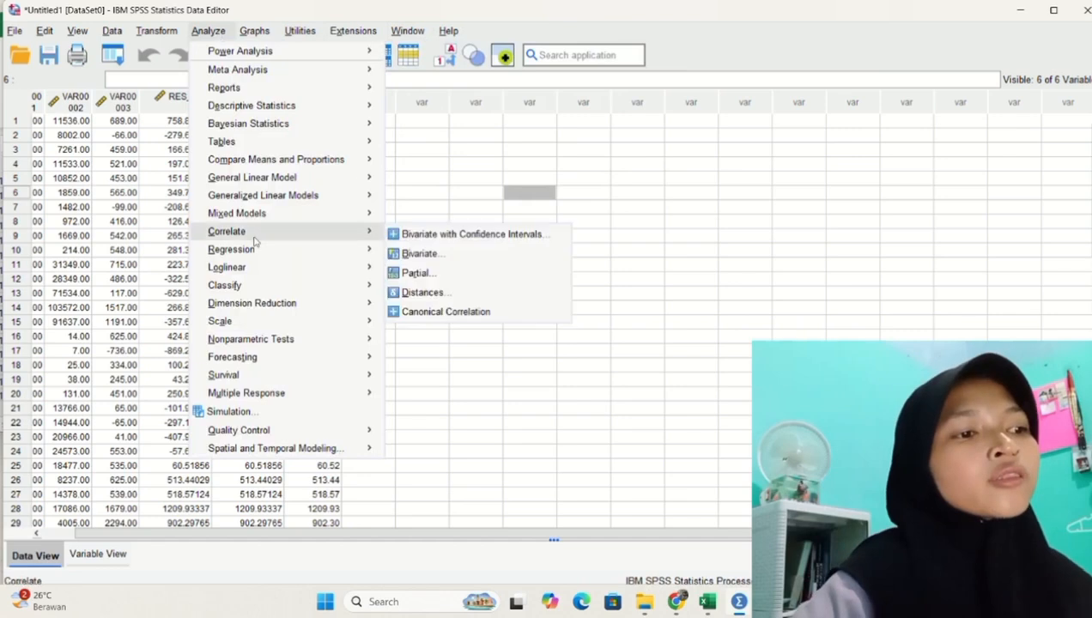
pyautogui.moveTo(255, 248)
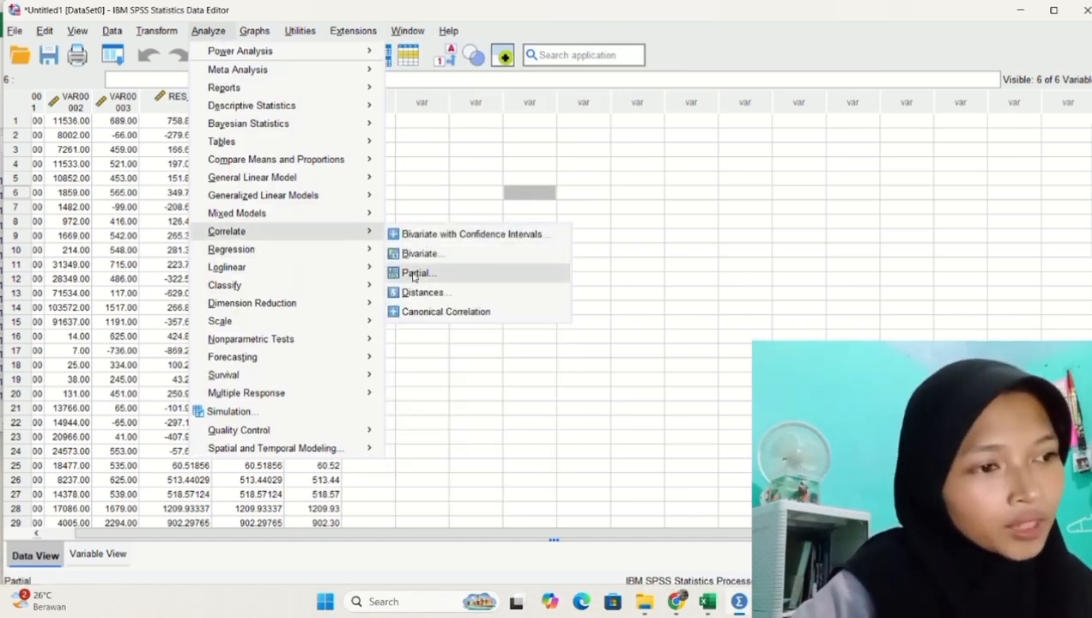
pyautogui.click(413, 289)
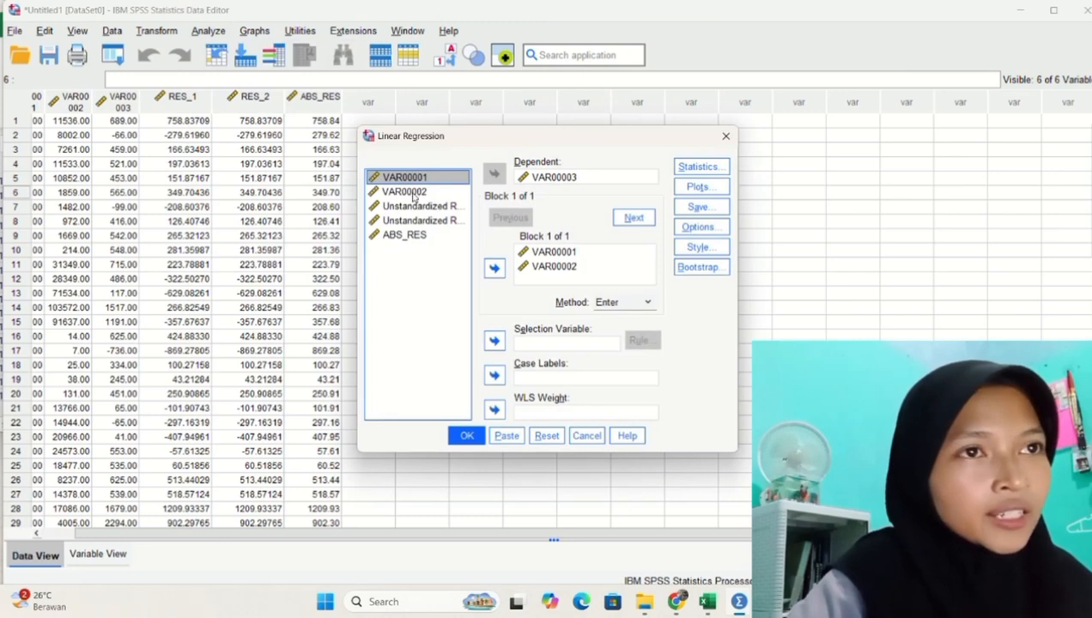
pyautogui.click(412, 235)
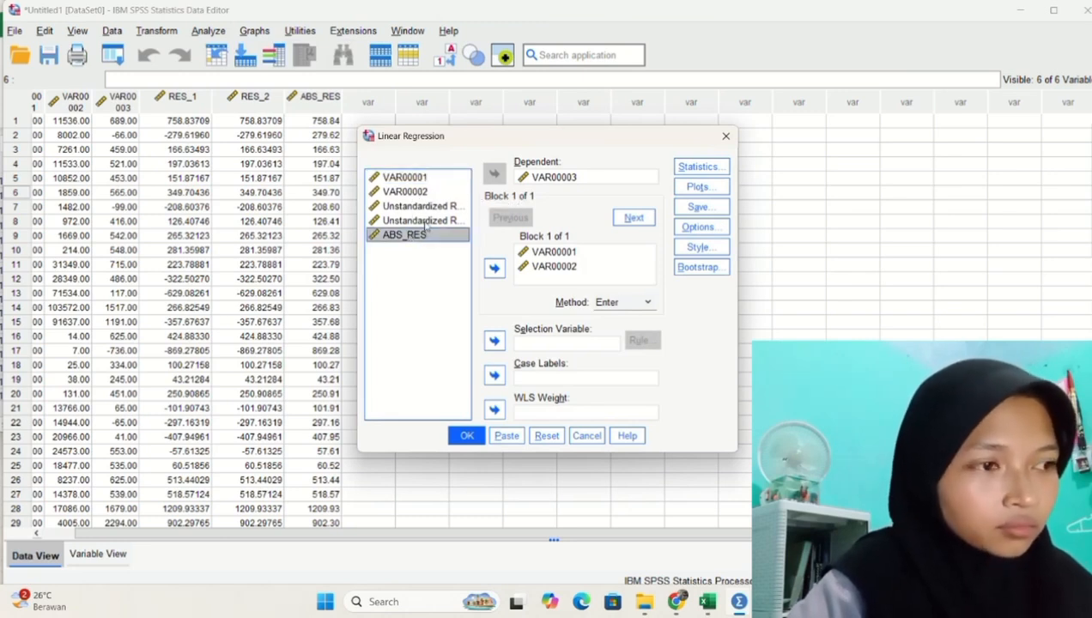
pyautogui.click(535, 177)
pyautogui.click(496, 175)
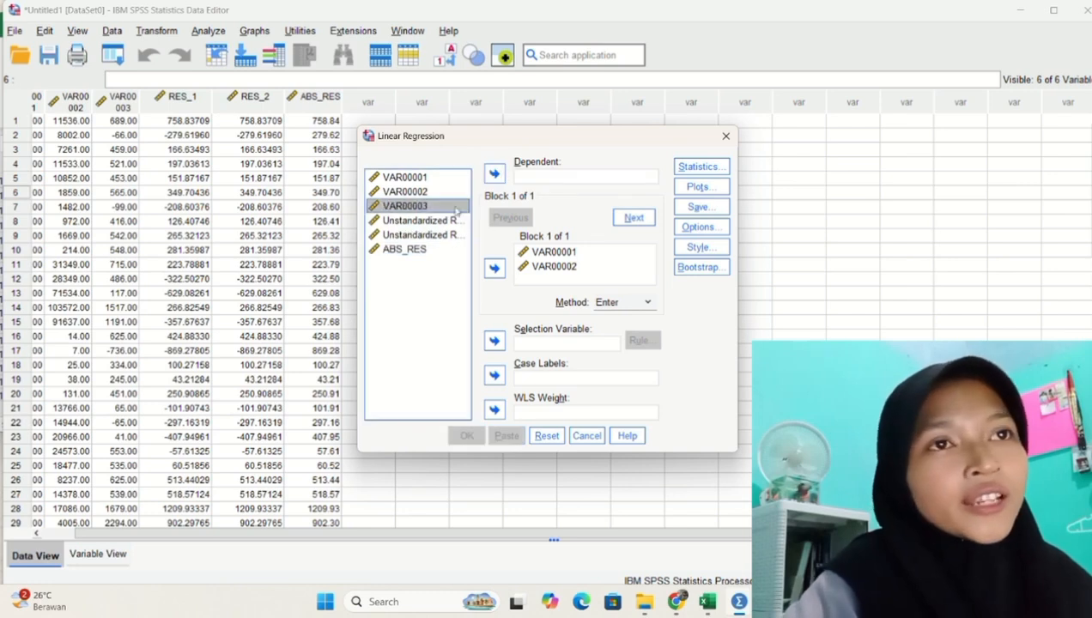
pyautogui.click(438, 249)
pyautogui.click(494, 174)
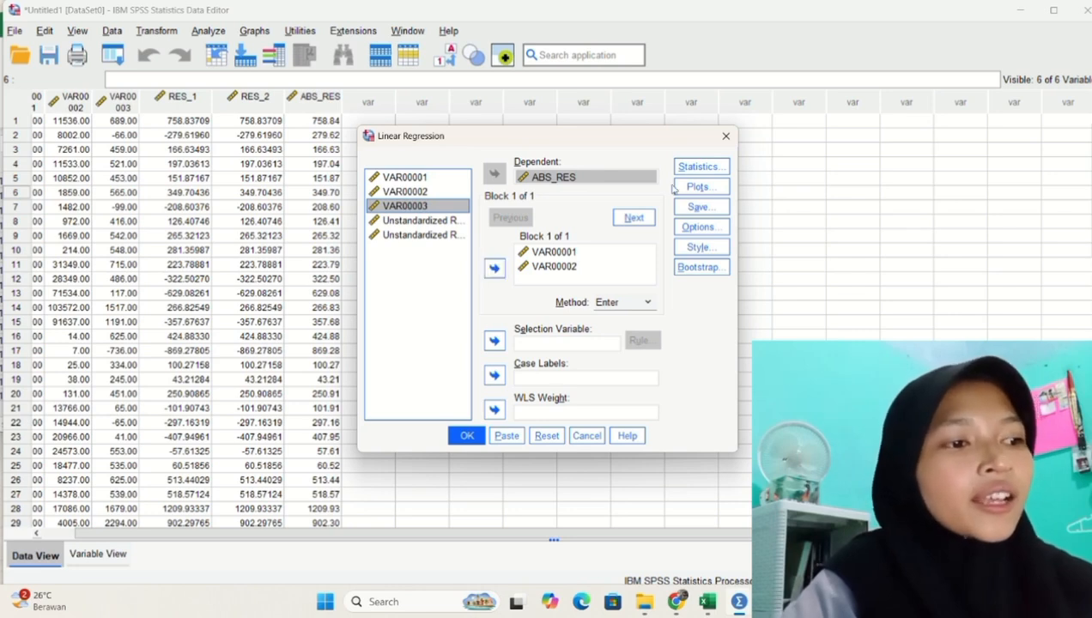
# Keep saving unstandardized residuals, run the ABS_RES regression and examine its ANOVA, Coefficients and Residuals Statistics tables
pyautogui.click(692, 207)
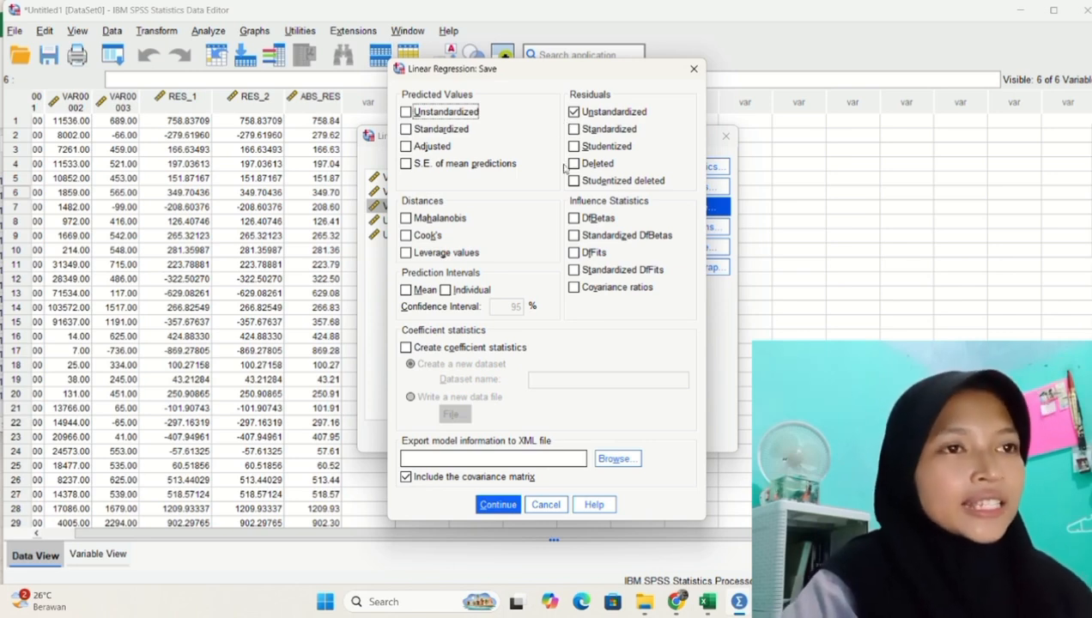
pyautogui.click(502, 505)
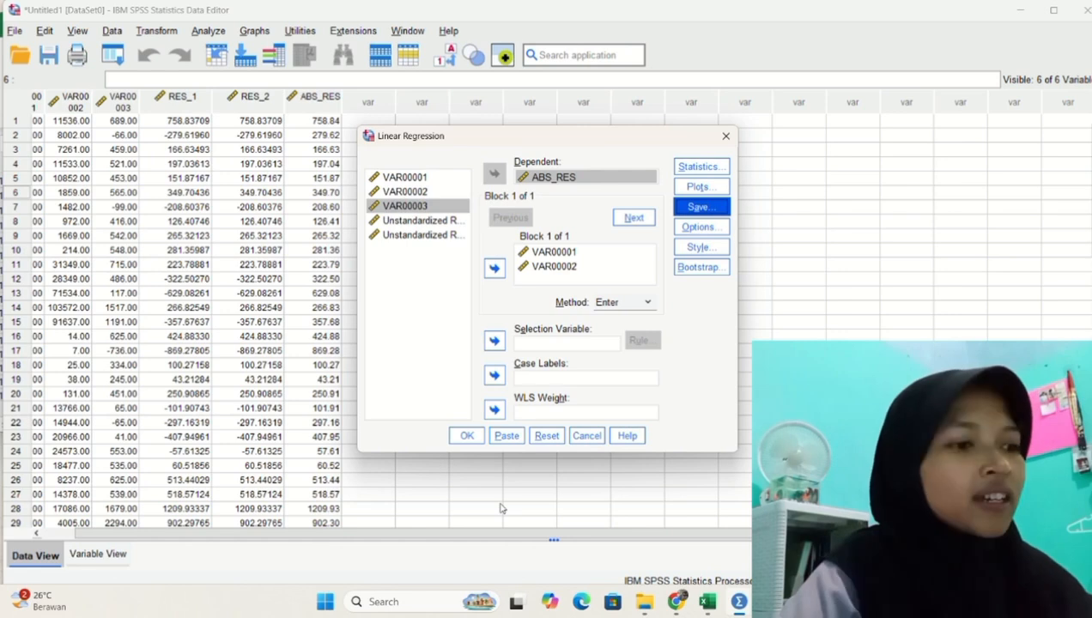
pyautogui.click(466, 436)
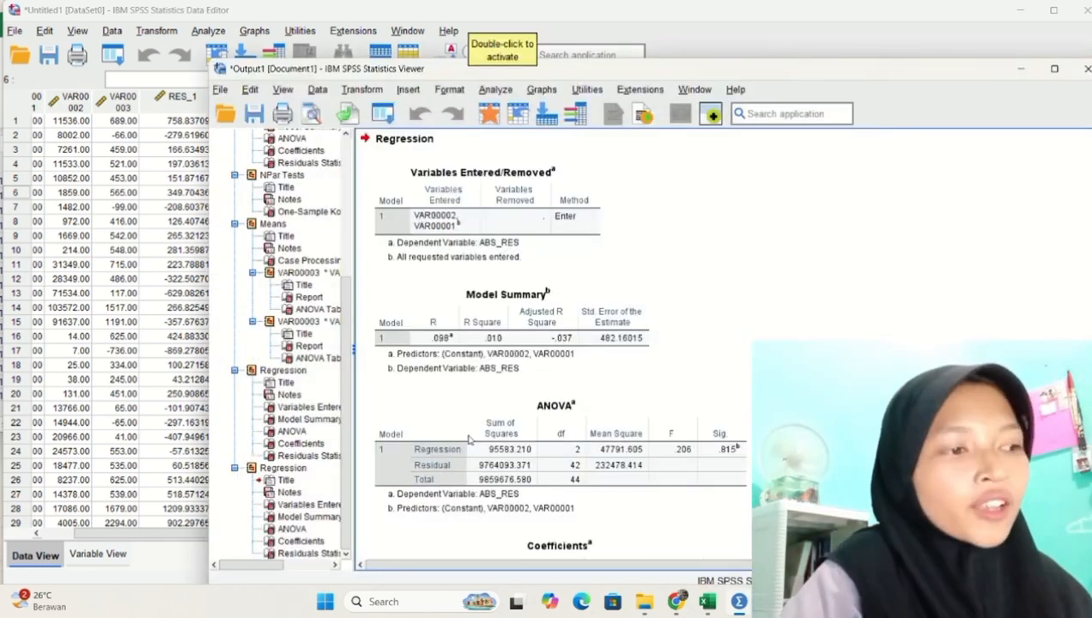
pyautogui.scroll(-5, 468, 438)
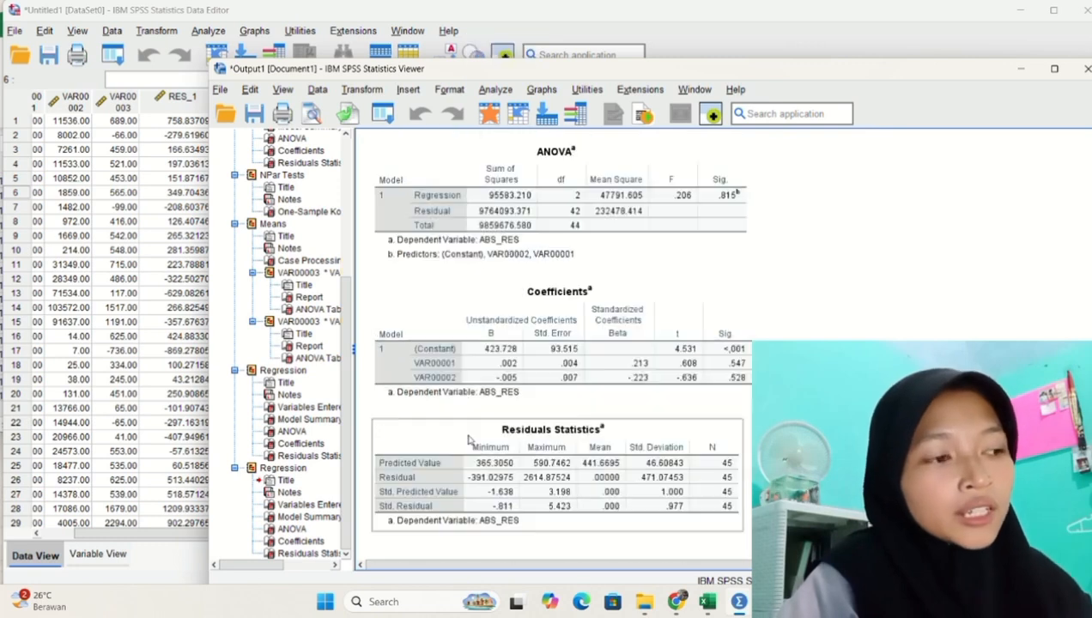
pyautogui.scroll(3, 468, 439)
pyautogui.scroll(-3, 468, 439)
pyautogui.hscroll(2, 468, 439)
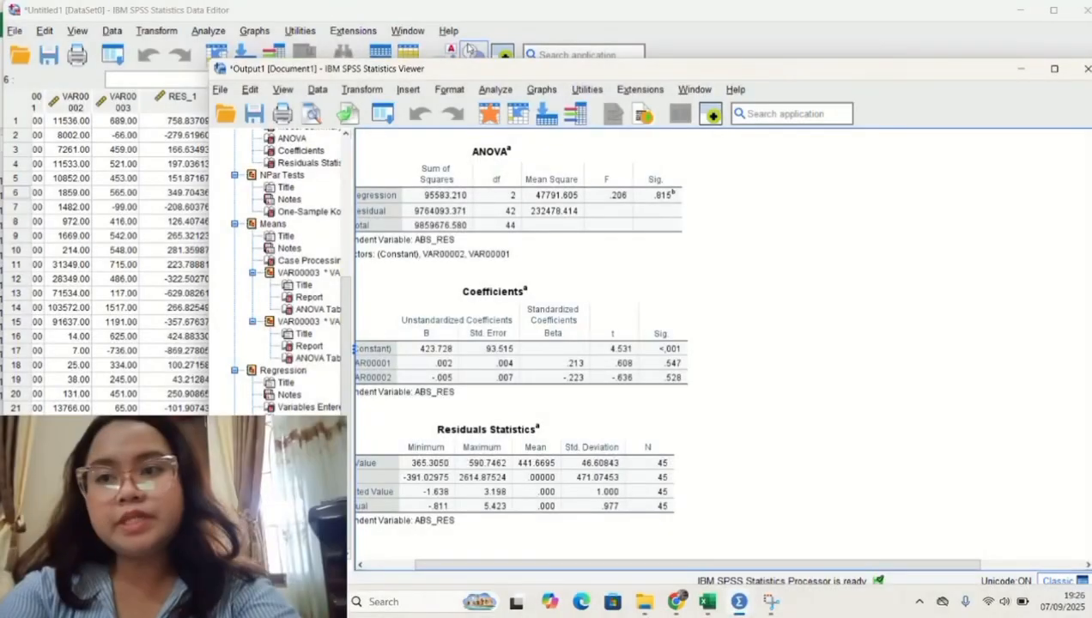
# Return to the linear regression setup, remove ABS_RES as dependent variable and reset all regression settings
pyautogui.click(474, 30)
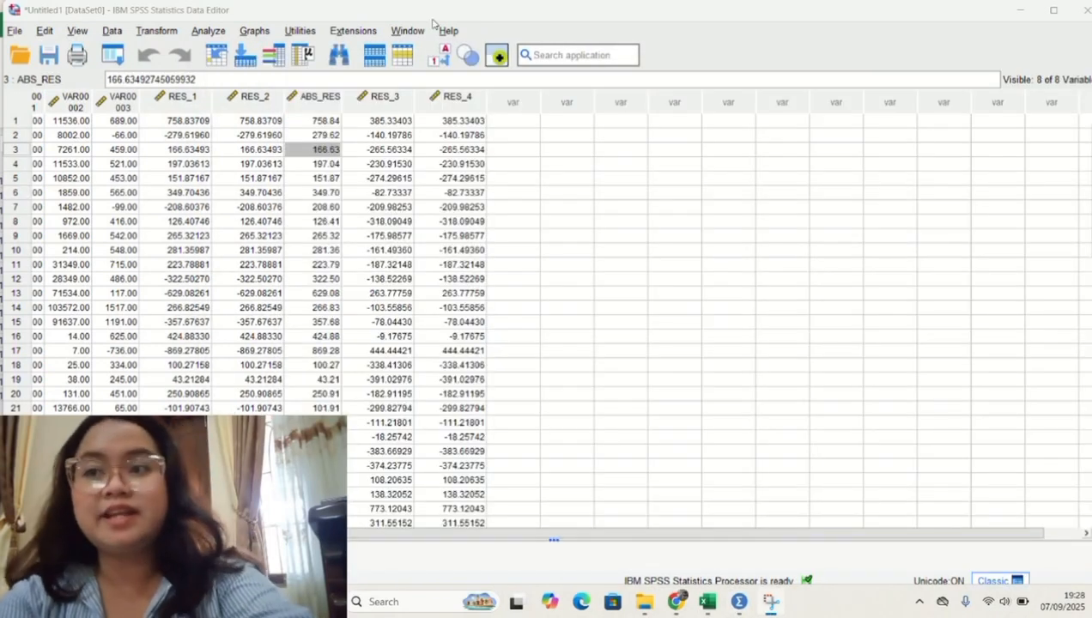
pyautogui.click(208, 30)
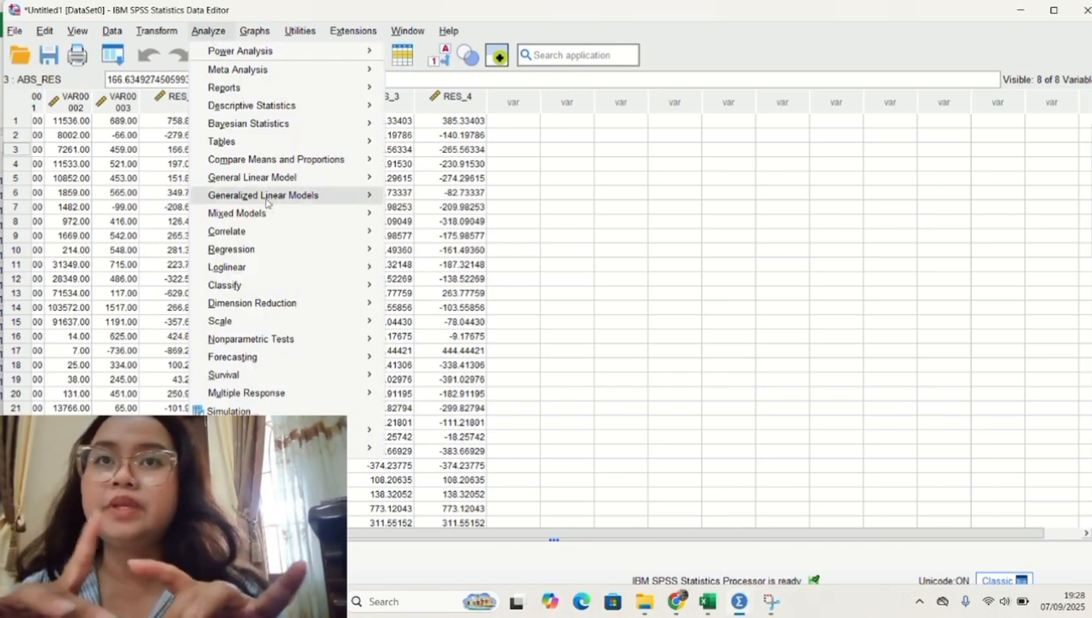
pyautogui.moveTo(274, 221)
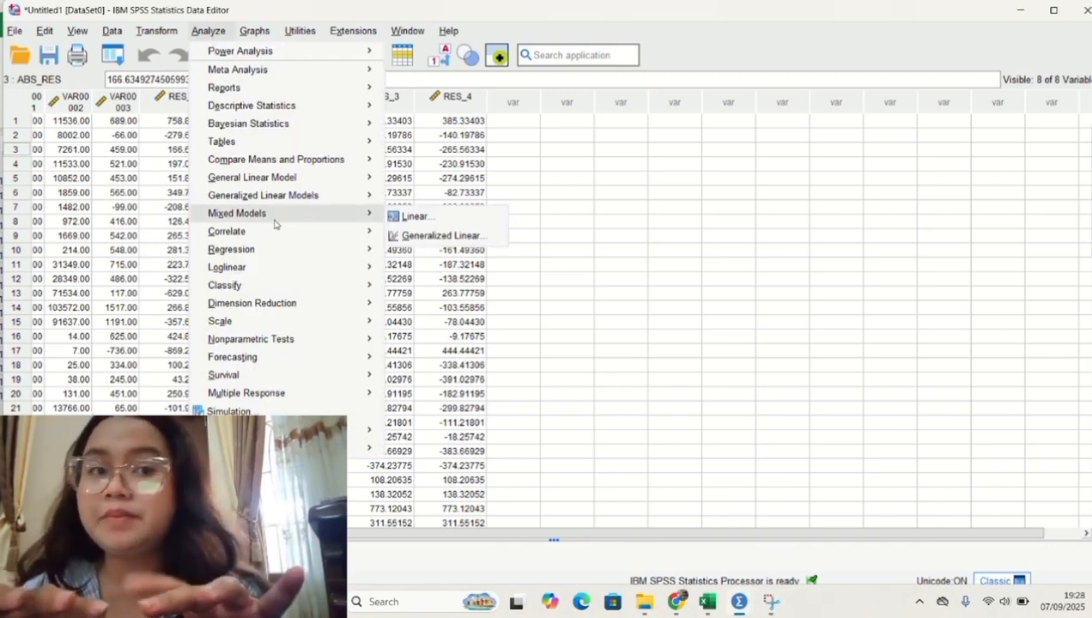
pyautogui.moveTo(269, 249)
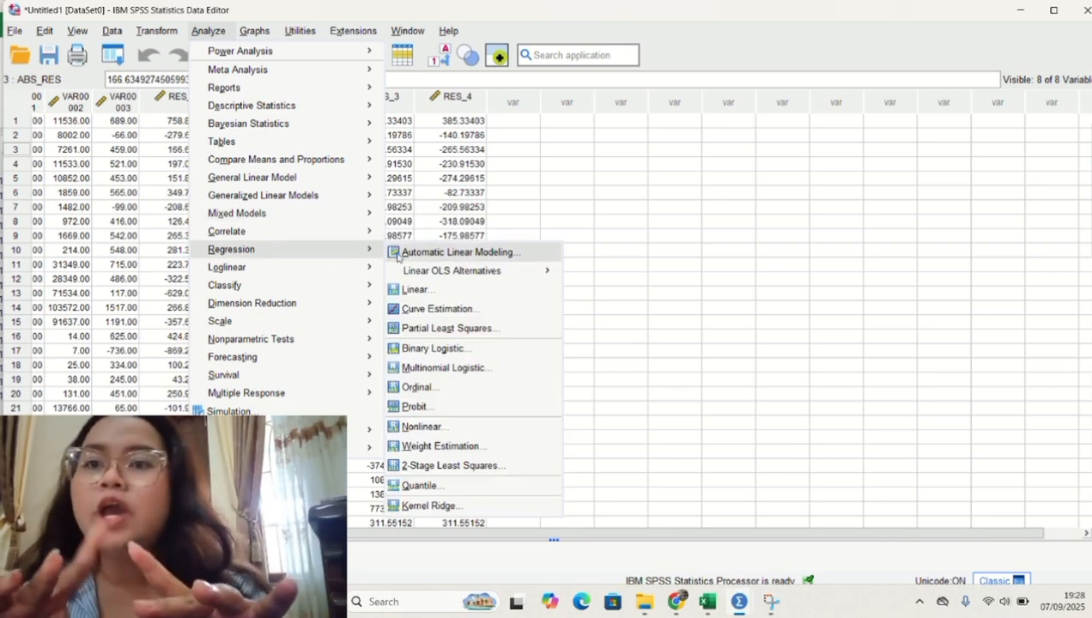
pyautogui.click(412, 291)
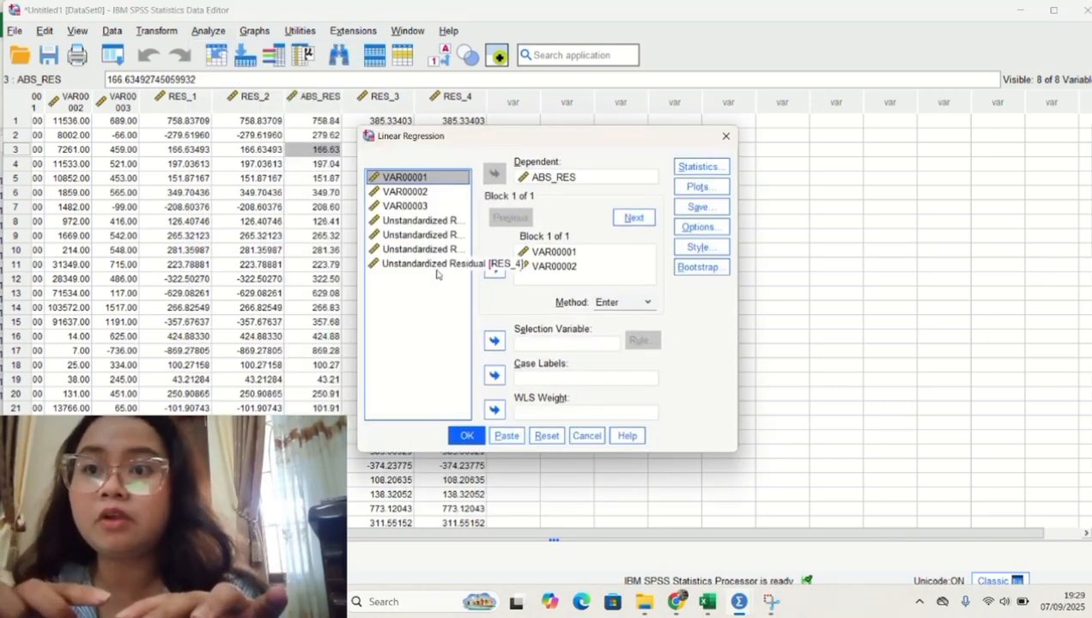
pyautogui.click(441, 206)
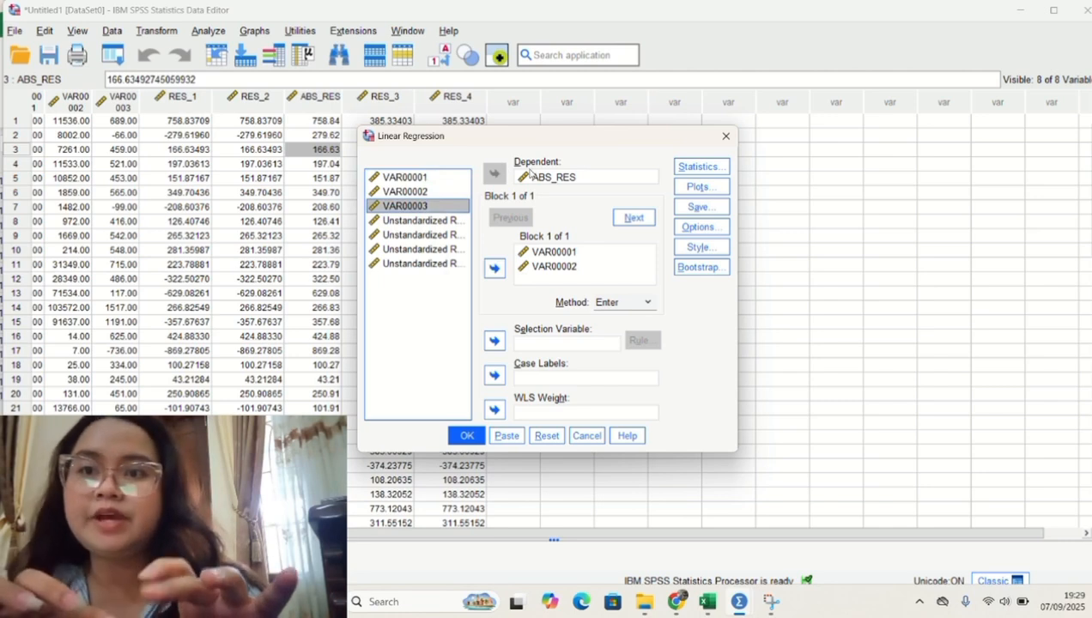
pyautogui.click(532, 176)
pyautogui.click(493, 173)
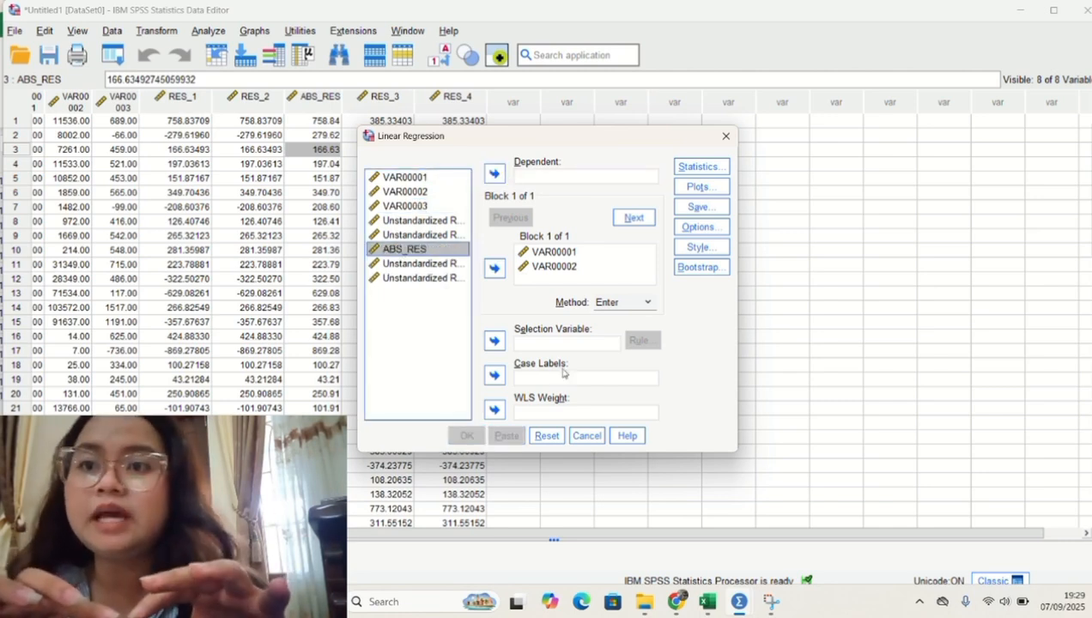
pyautogui.click(554, 437)
# Assign VAR00003 as dependent and VAR00001 and VAR00002 as independent variables, and run the linear regression with the Enter method
pyautogui.click(447, 208)
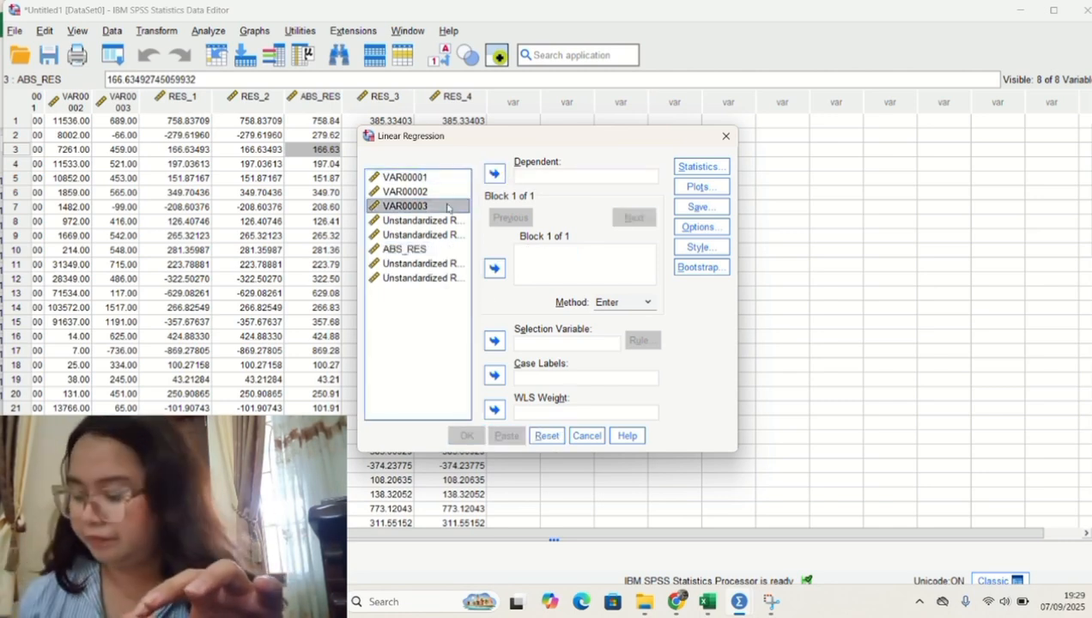
pyautogui.click(495, 173)
pyautogui.click(404, 177)
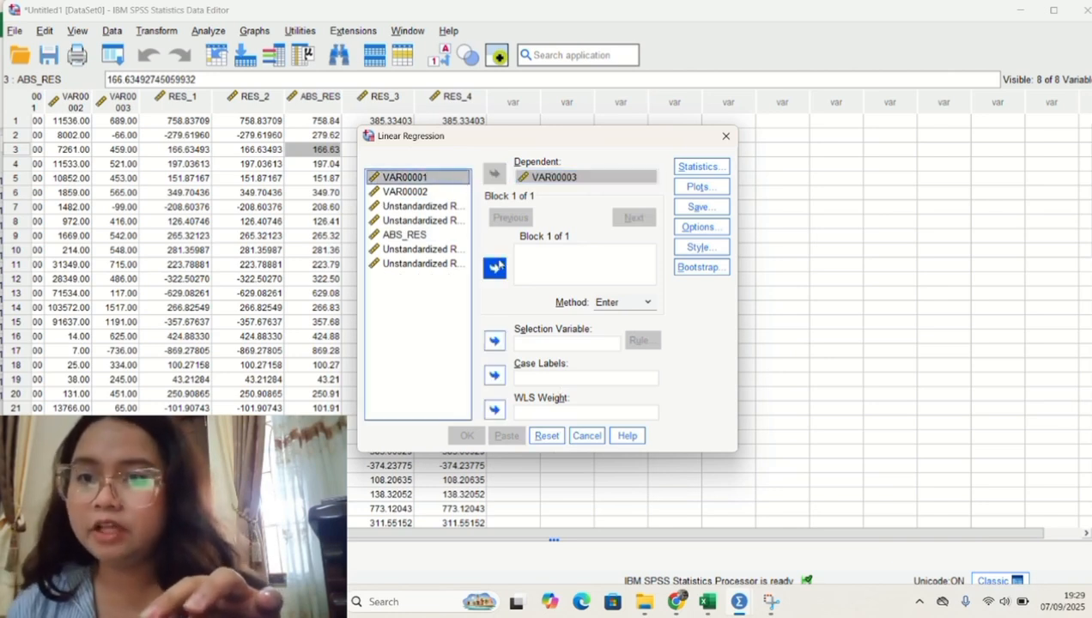
pyautogui.click(494, 268)
pyautogui.click(459, 193)
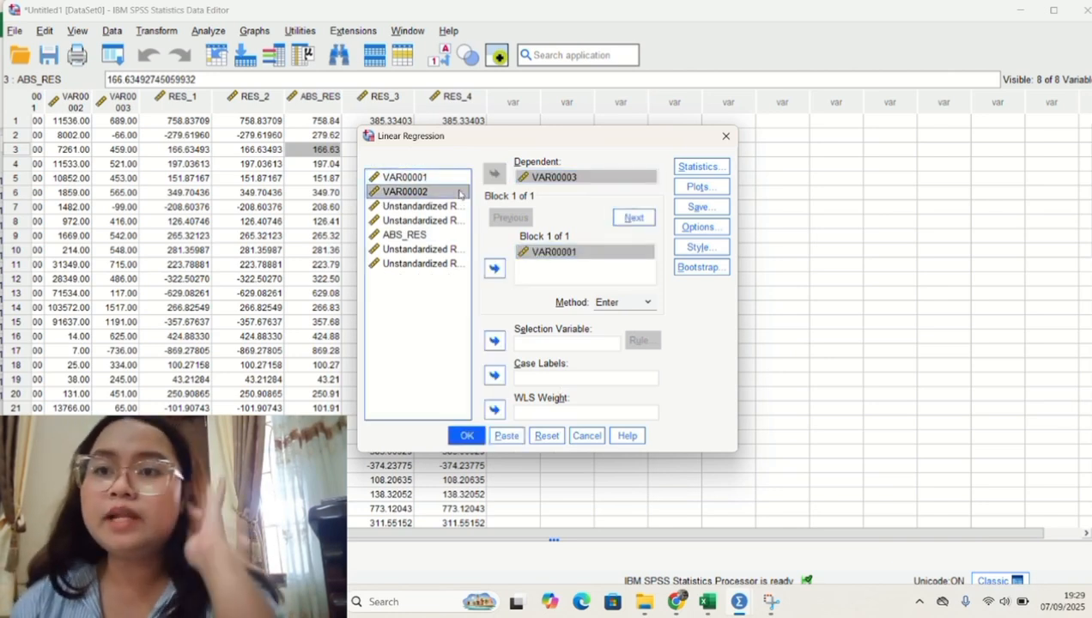
pyautogui.click(494, 268)
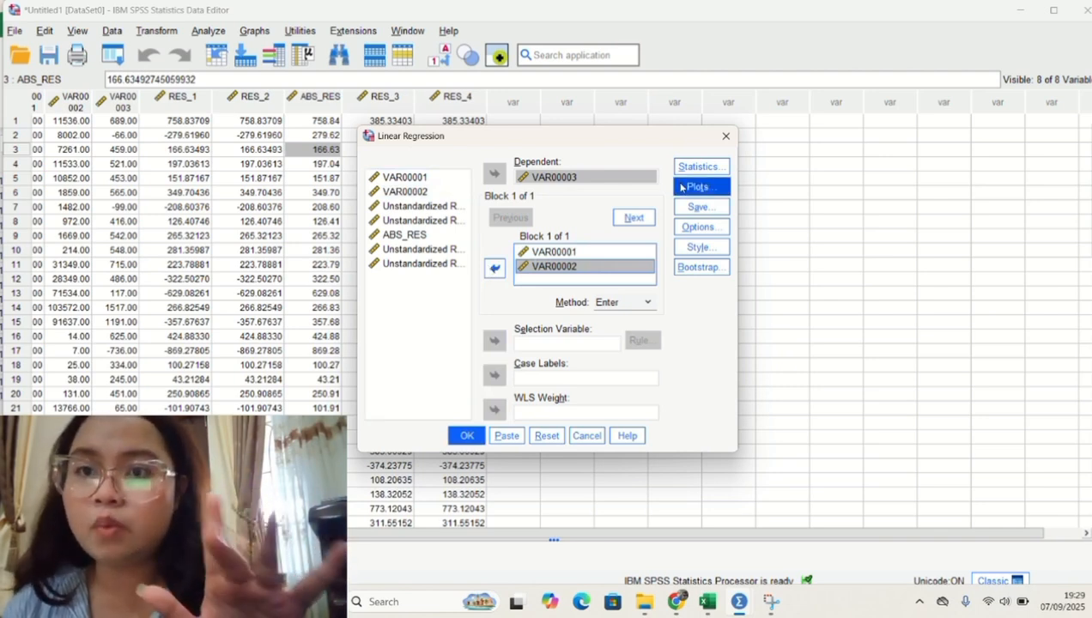
pyautogui.click(465, 436)
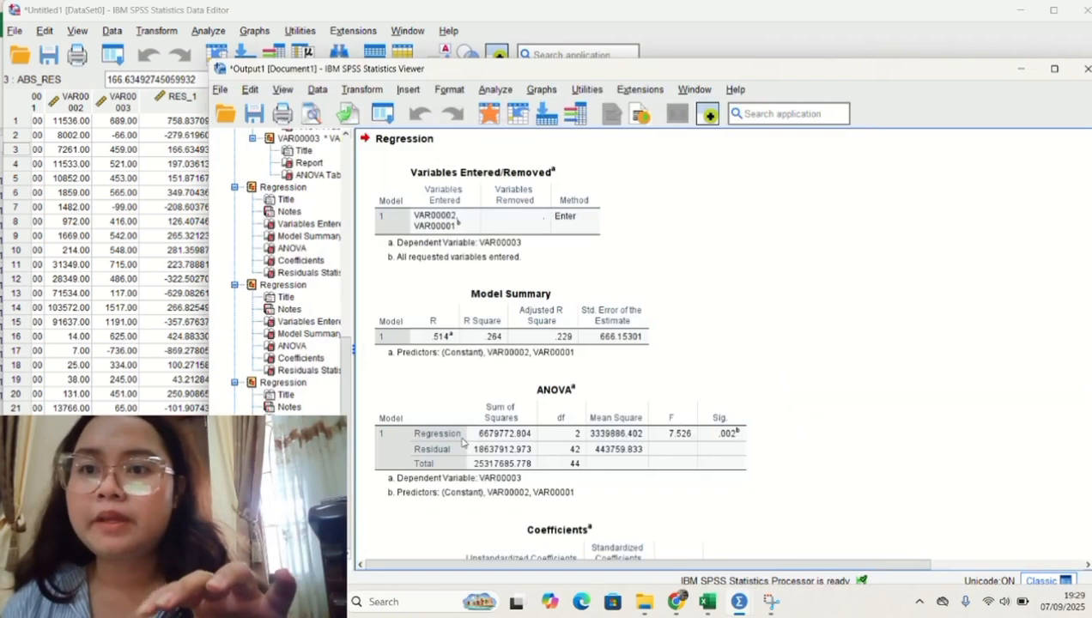